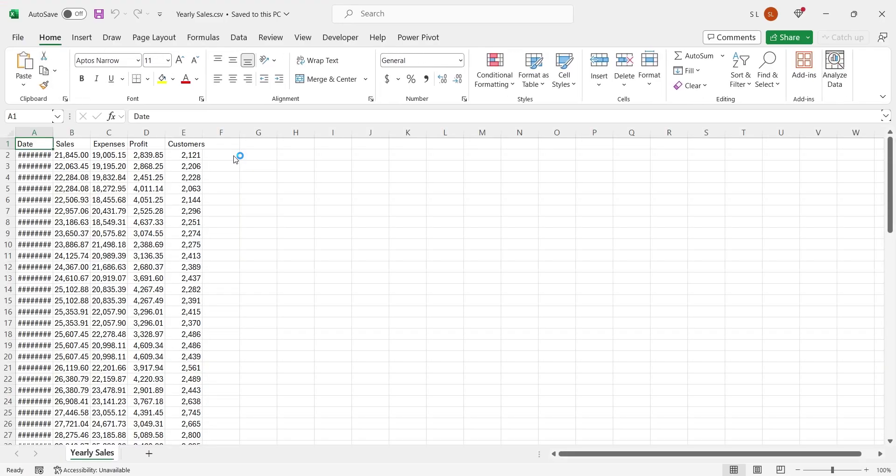
# Step: Autofit column A to show full dates, then widen columns A:E so Customers and its values fit
pyautogui.doubleClick(52, 134)
pyautogui.moveTo(47, 132); pyautogui.dragTo(204, 132)
pyautogui.moveTo(204, 132); pyautogui.dragTo(209, 130)
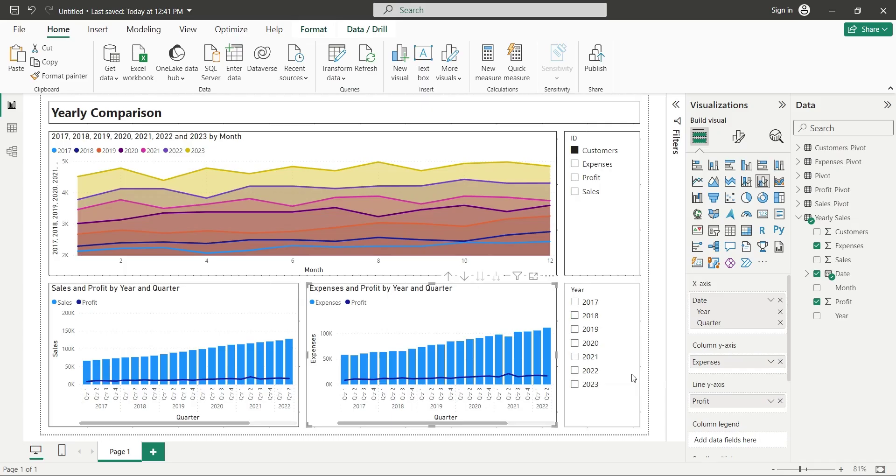
# Step: Filter the quarterly charts through each year from 2017 to 2022 in the Year slicer, then clear it
pyautogui.click(575, 302)
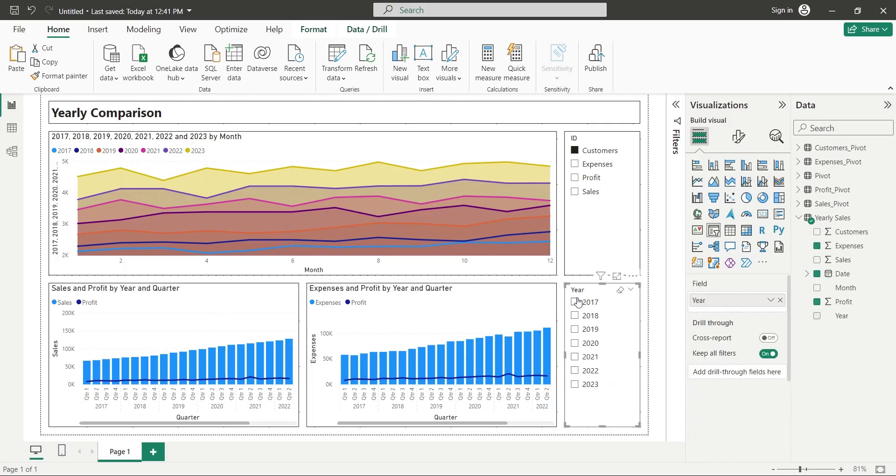
pyautogui.click(577, 317)
pyautogui.click(575, 329)
pyautogui.click(575, 343)
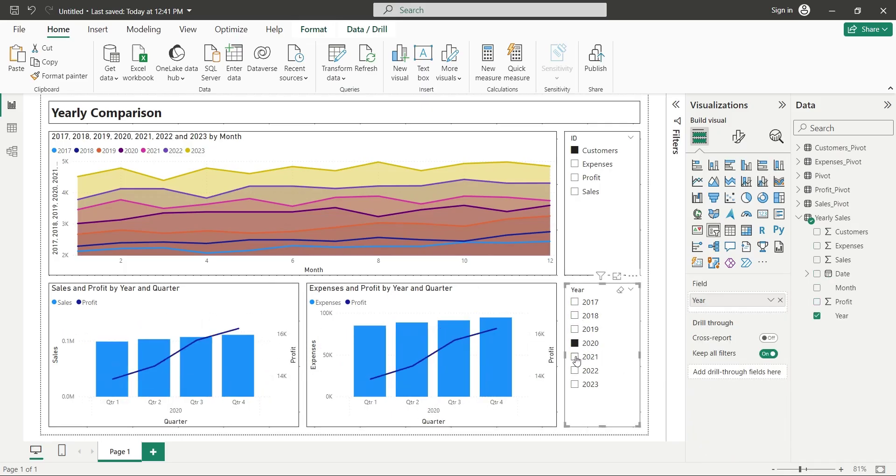
pyautogui.click(576, 357)
pyautogui.click(576, 371)
pyautogui.click(575, 384)
pyautogui.click(574, 384)
# Step: Show Sales, Profit and Expenses in the area chart, settle on Profit, and filter the quarterly charts to 2017
pyautogui.click(575, 192)
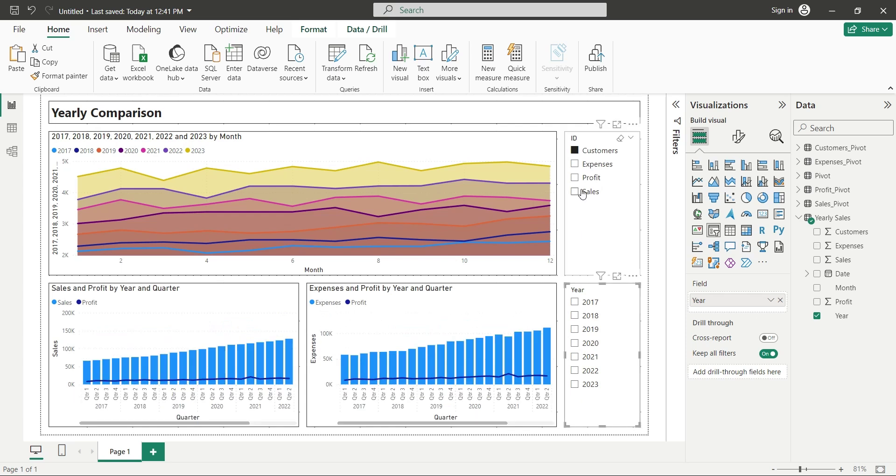
pyautogui.click(575, 177)
pyautogui.click(575, 164)
pyautogui.click(575, 177)
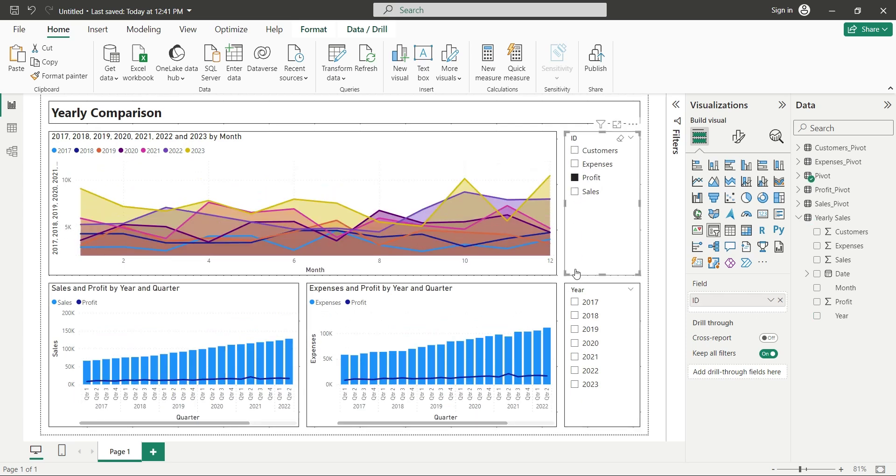
pyautogui.click(575, 302)
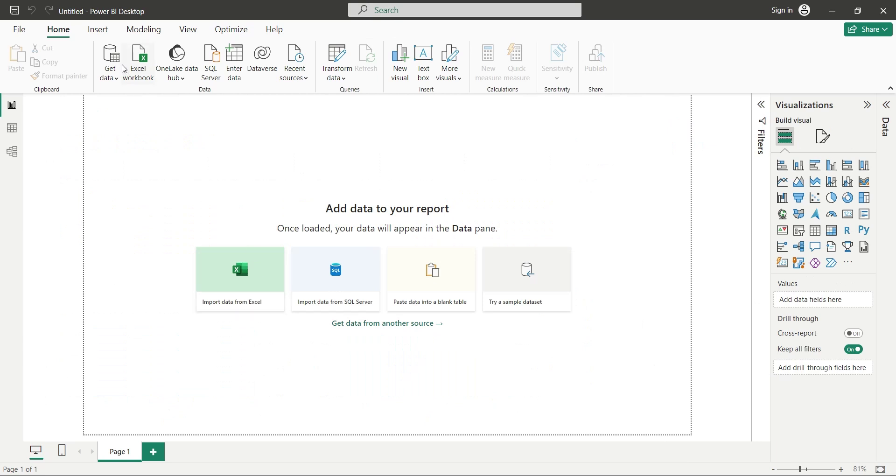
# Step: Connect to Yearly Sales.csv as a Text/CSV source and send it to Power Query with Transform Data
pyautogui.click(112, 73)
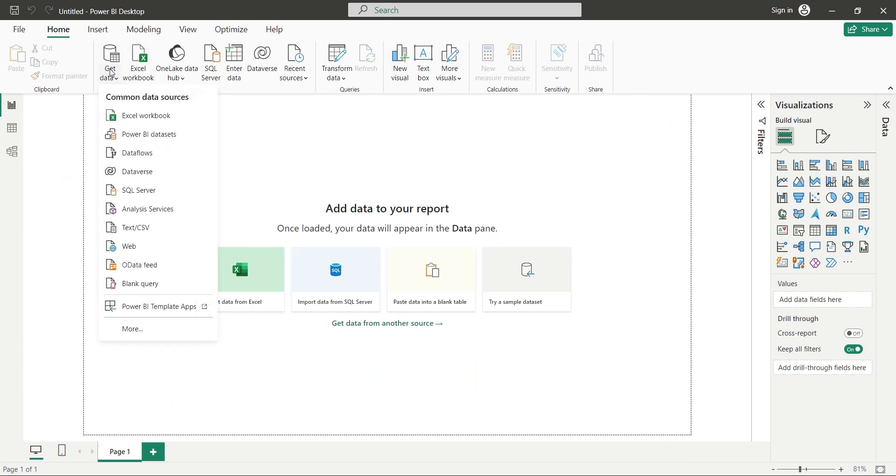
pyautogui.click(128, 228)
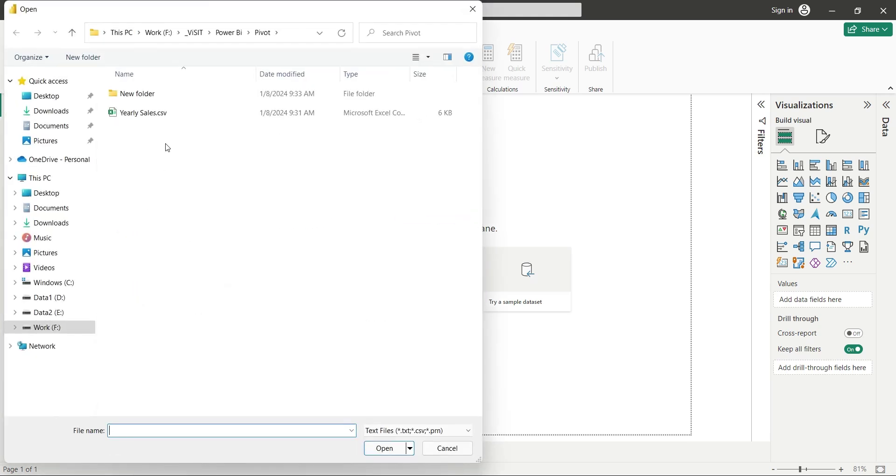
pyautogui.click(151, 114)
pyautogui.doubleClick(151, 113)
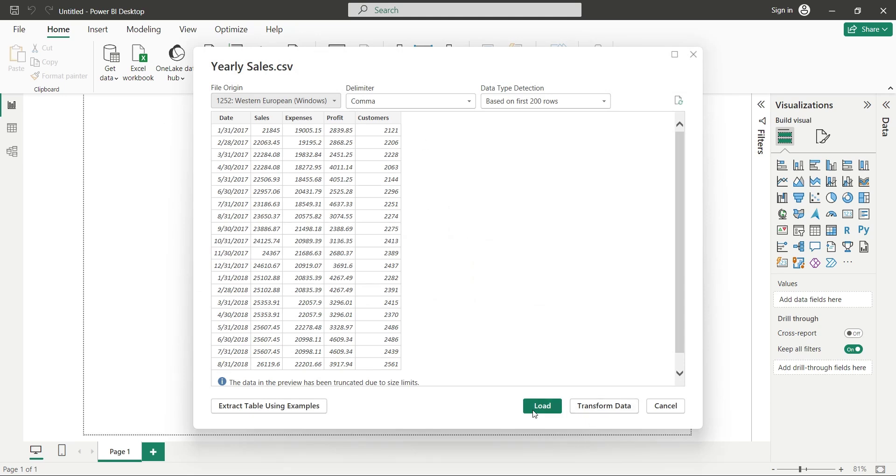
pyautogui.click(605, 411)
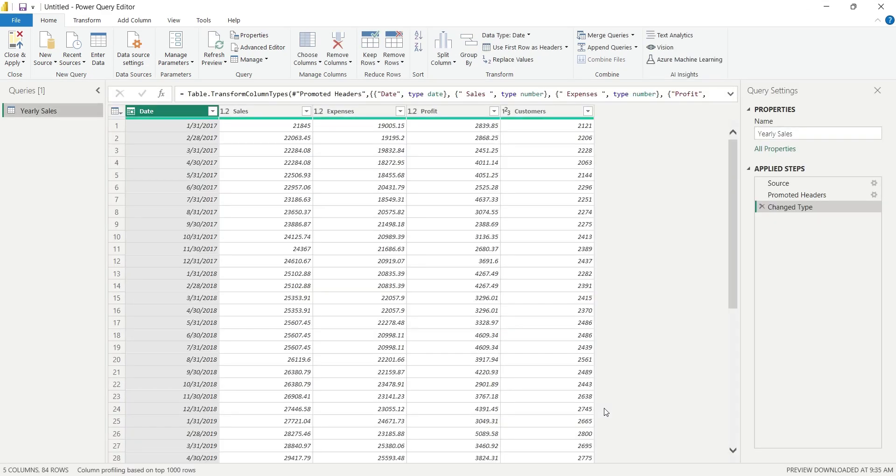
# Step: Add a custom column named Year with the formula Date.Year([Date])
pyautogui.click(123, 21)
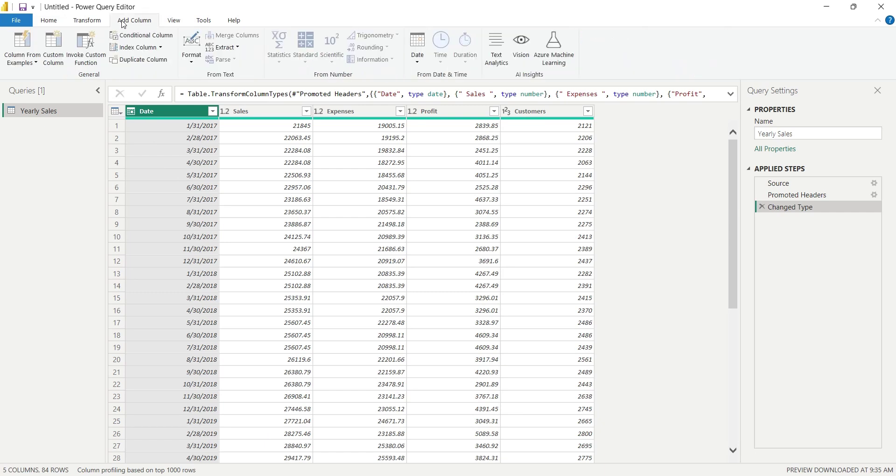
pyautogui.click(56, 59)
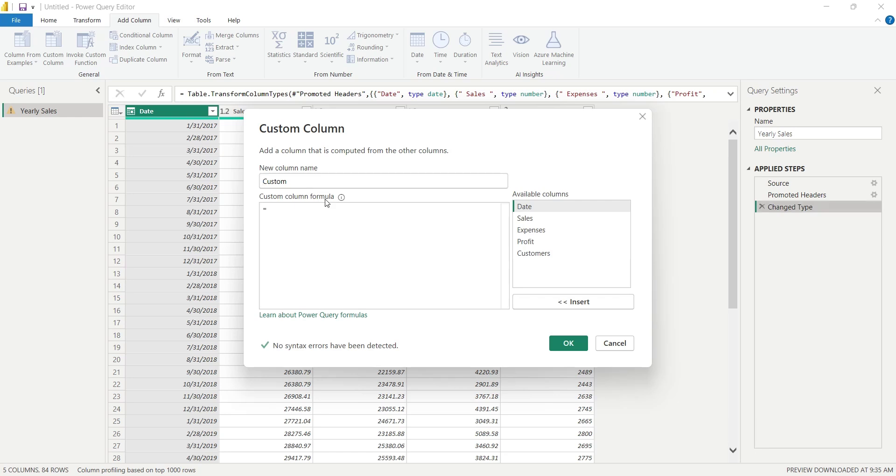
pyautogui.doubleClick(323, 183)
pyautogui.write('Year')
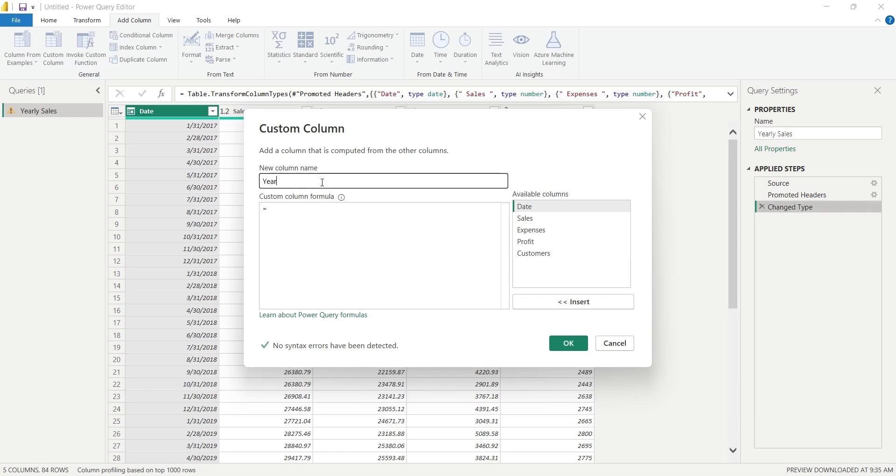
pyautogui.press('Tab')
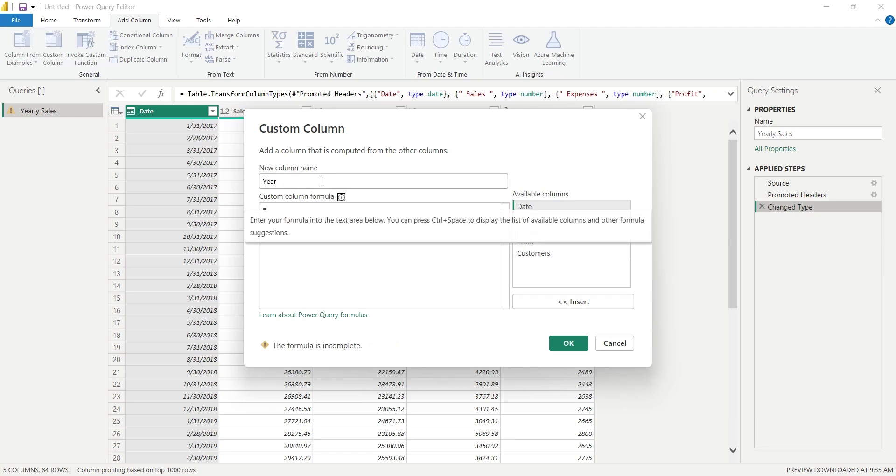
pyautogui.press('Tab')
pyautogui.write('D')
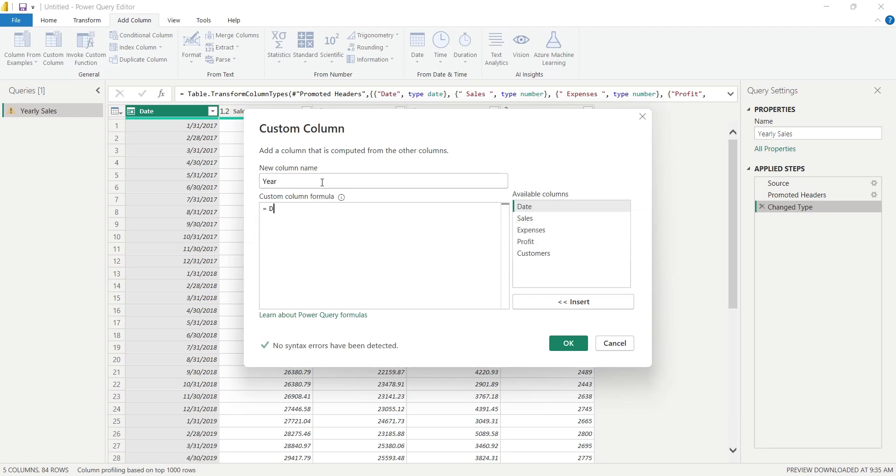
pyautogui.write('ate.Y')
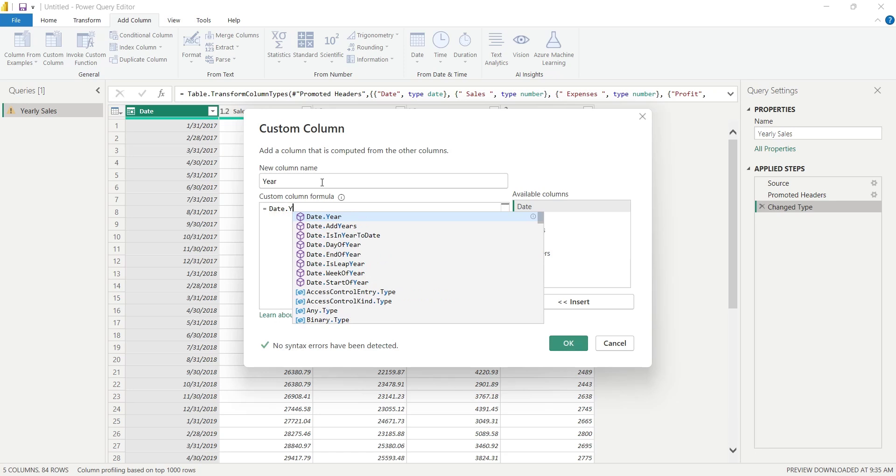
pyautogui.write('ear(')
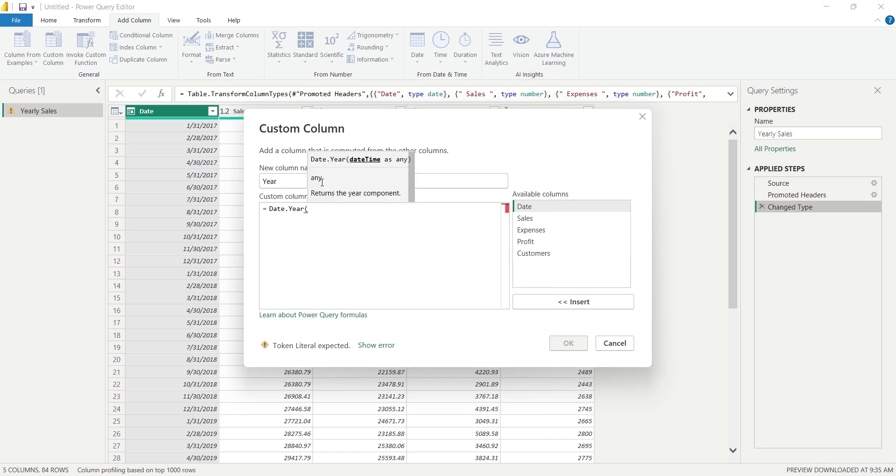
pyautogui.doubleClick(512, 209)
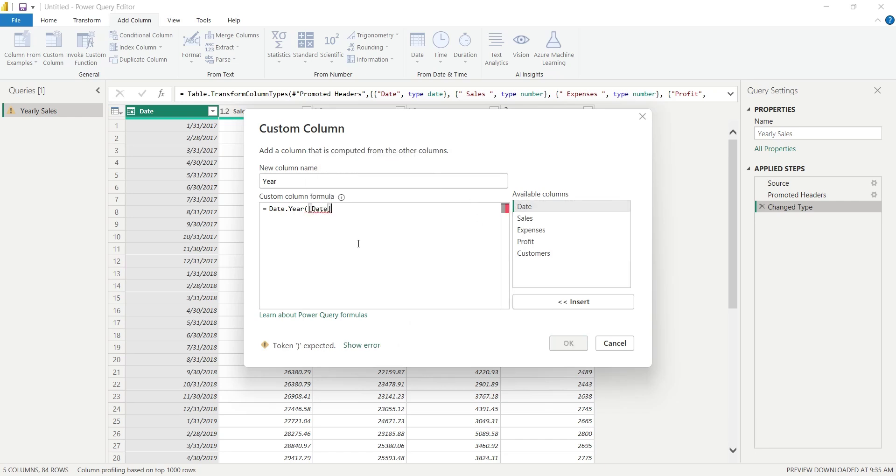
pyautogui.write(')')
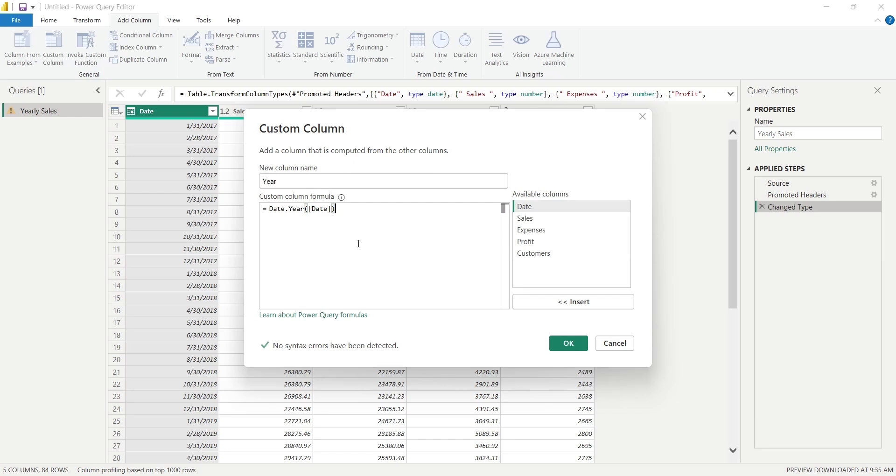
pyautogui.click(569, 344)
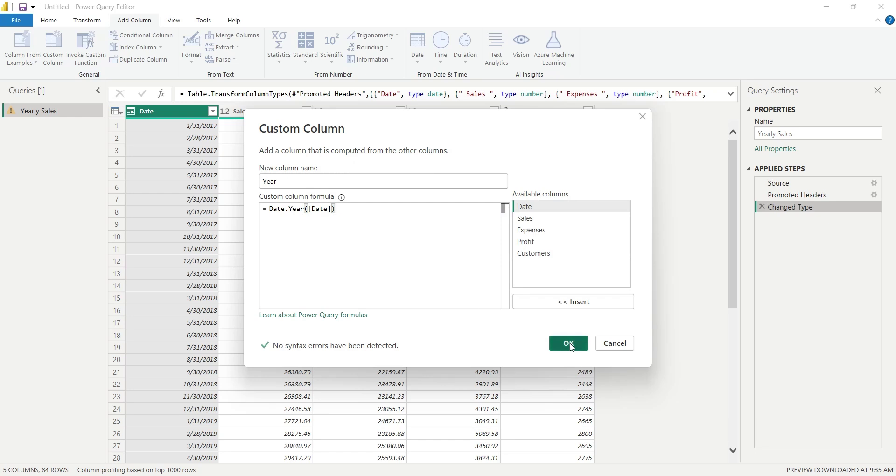
# Step: Add a custom column named Month with the formula Date.Month([Date])
pyautogui.scroll(-14, 651, 244)
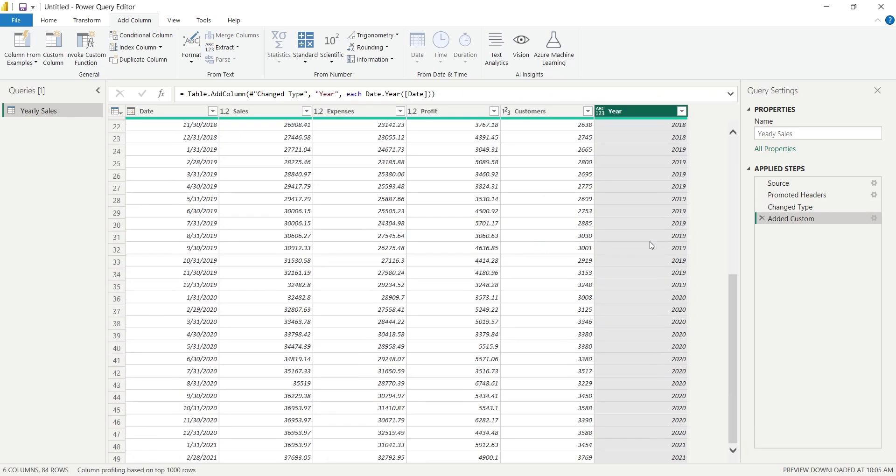
pyautogui.scroll(14, 651, 243)
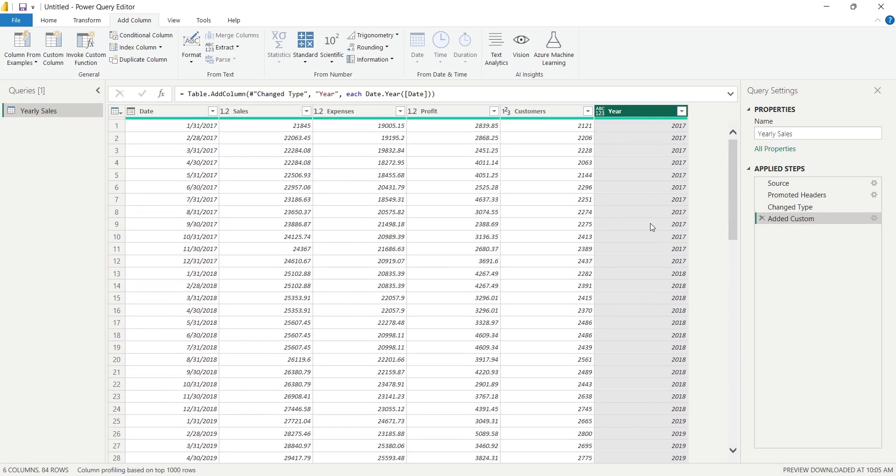
pyautogui.click(53, 47)
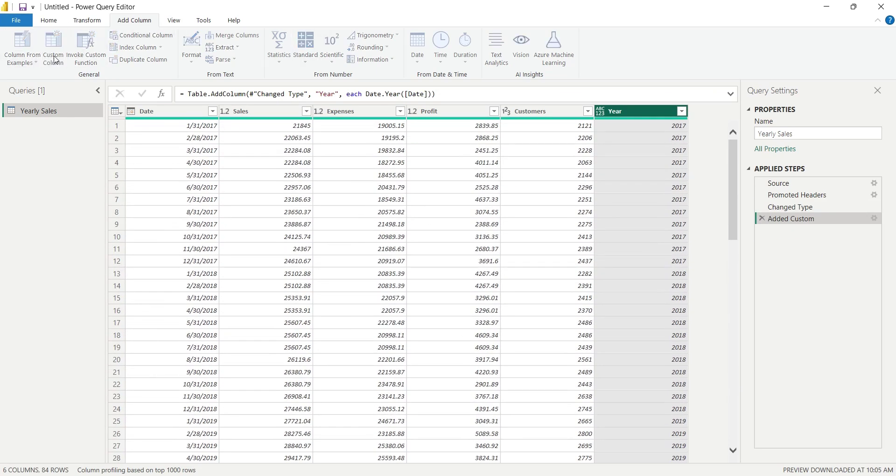
pyautogui.doubleClick(327, 179)
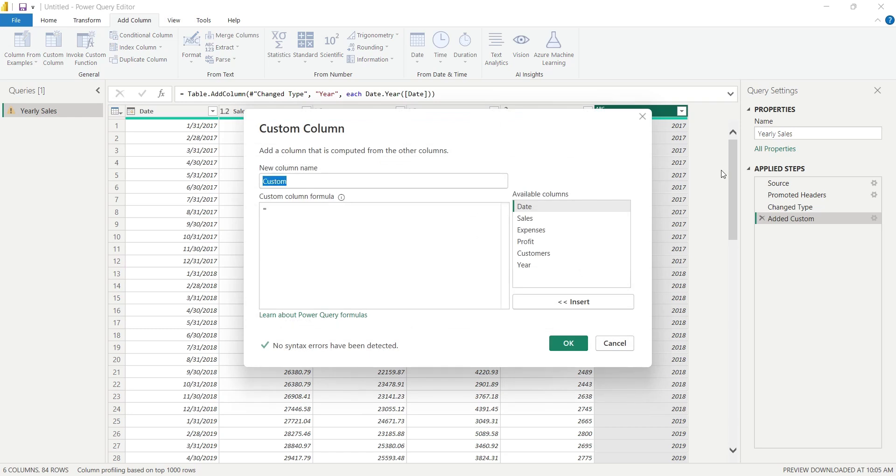
pyautogui.write('Month')
pyautogui.press('Tab')
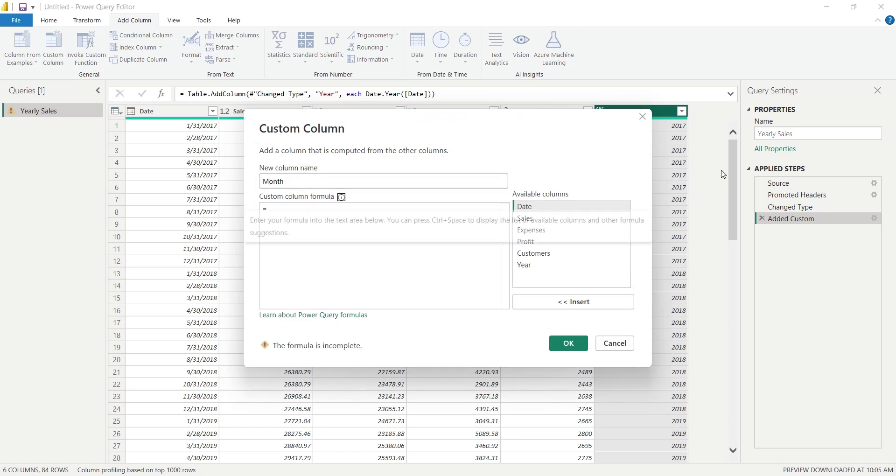
pyautogui.press('Tab')
pyautogui.write('Dta')
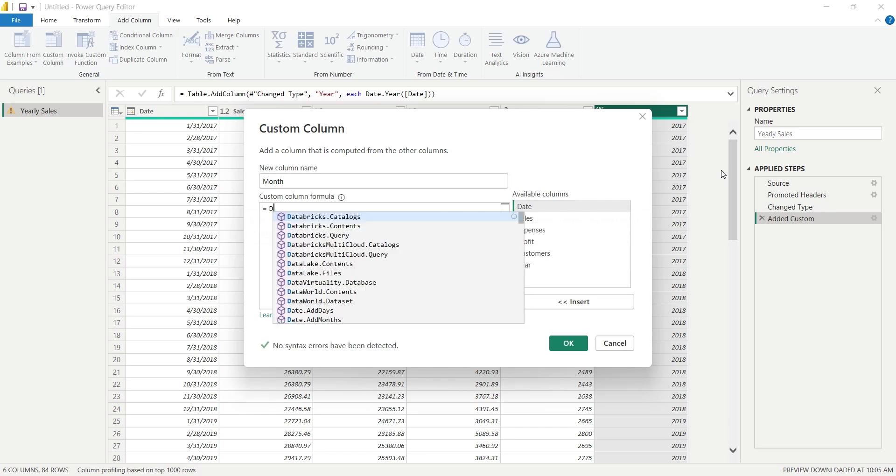
pyautogui.press('BackSpace')
pyautogui.press('BackSpace')
pyautogui.write('ate.')
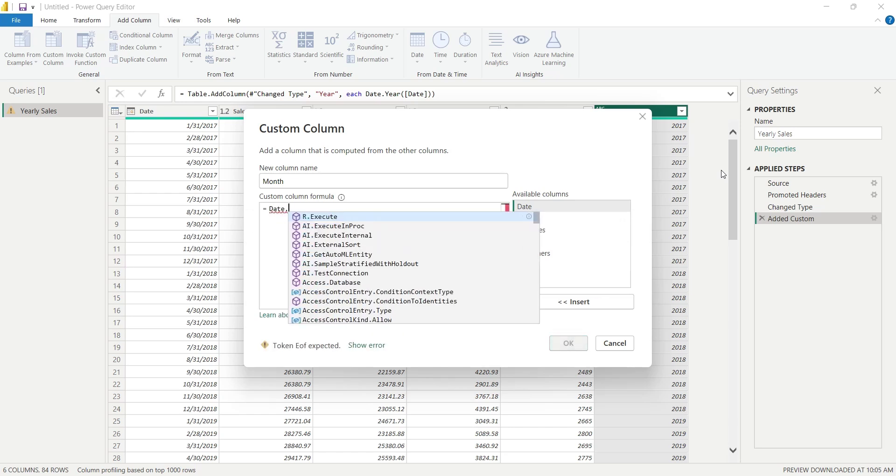
pyautogui.write('Month(')
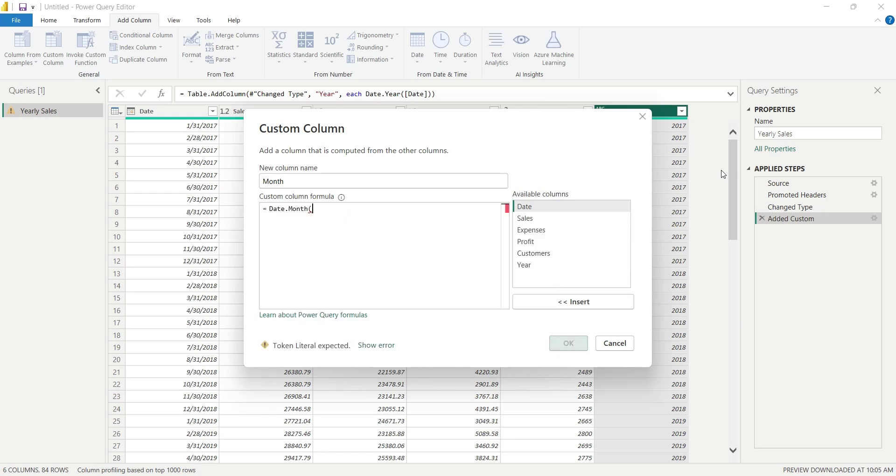
pyautogui.write('[D')
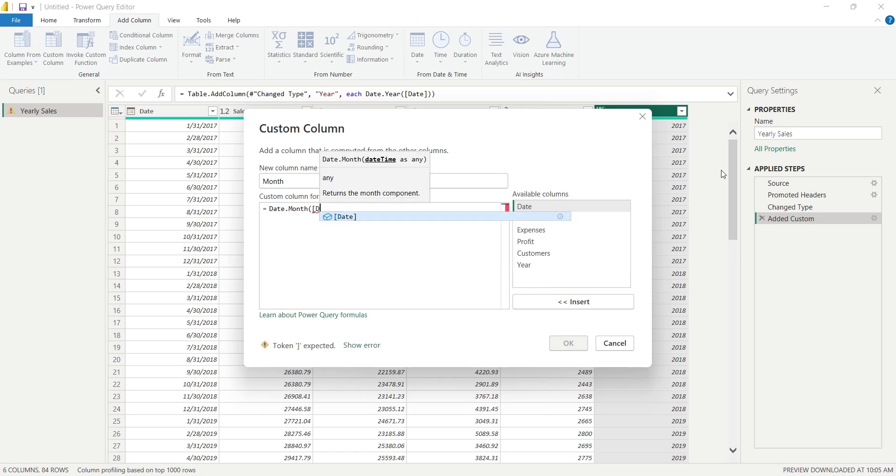
pyautogui.write('ate')
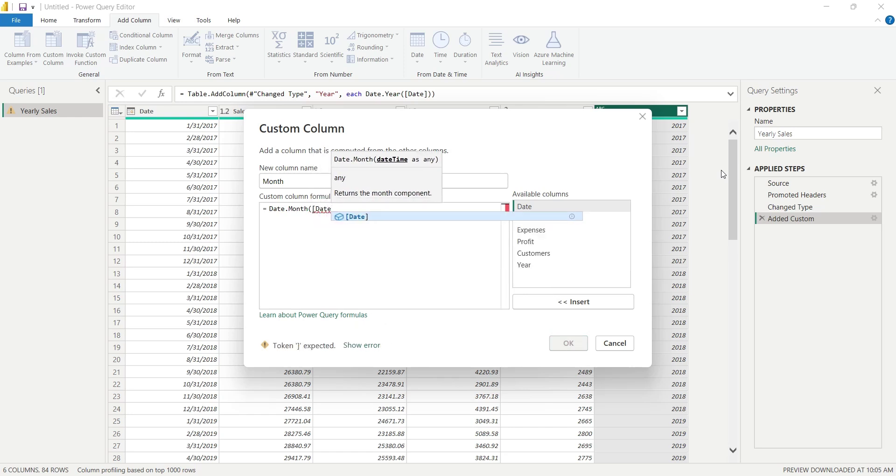
pyautogui.write('])')
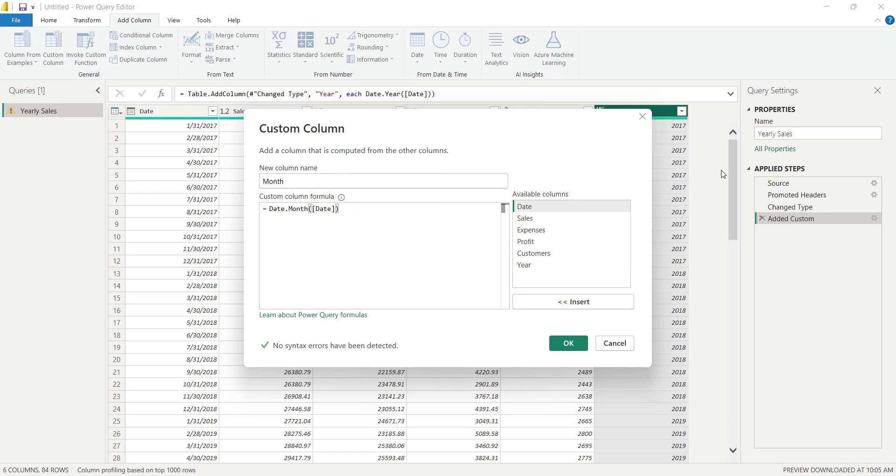
pyautogui.click(560, 347)
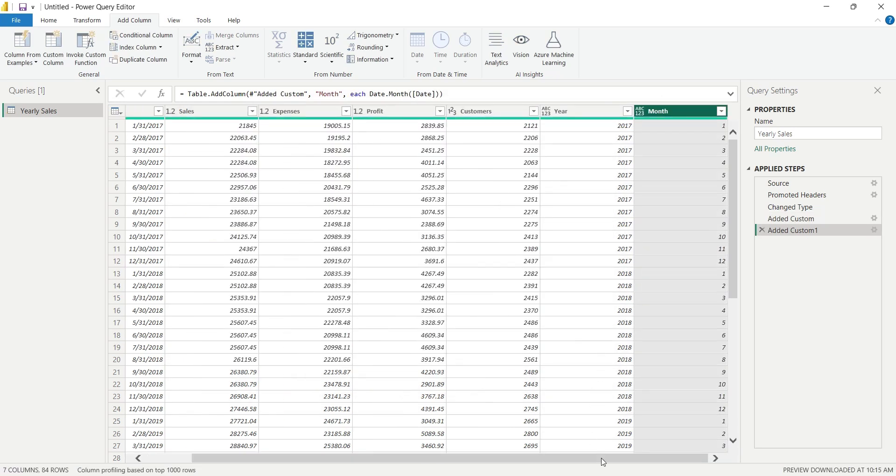
# Step: Duplicate the Yearly Sales query and rename the copy Sales_Pivot
pyautogui.rightClick(39, 114)
pyautogui.click(46, 198)
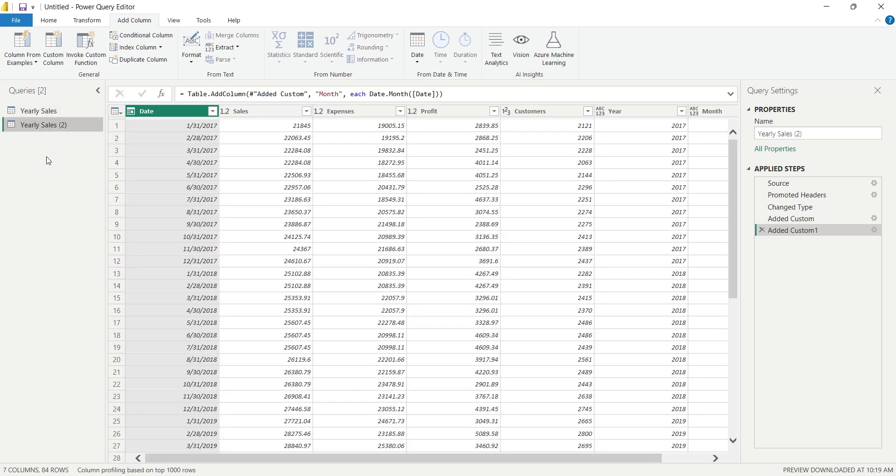
pyautogui.rightClick(56, 127)
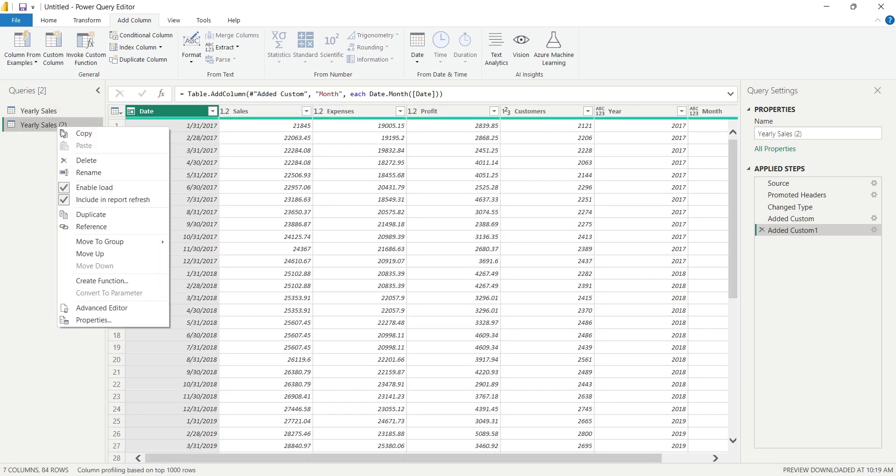
pyautogui.click(90, 173)
pyautogui.write('Sales')
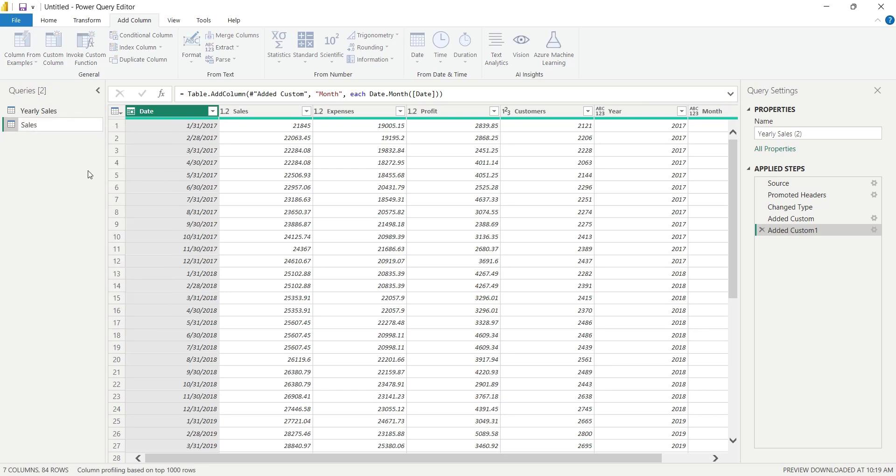
pyautogui.write('_Pivot')
pyautogui.press('Return')
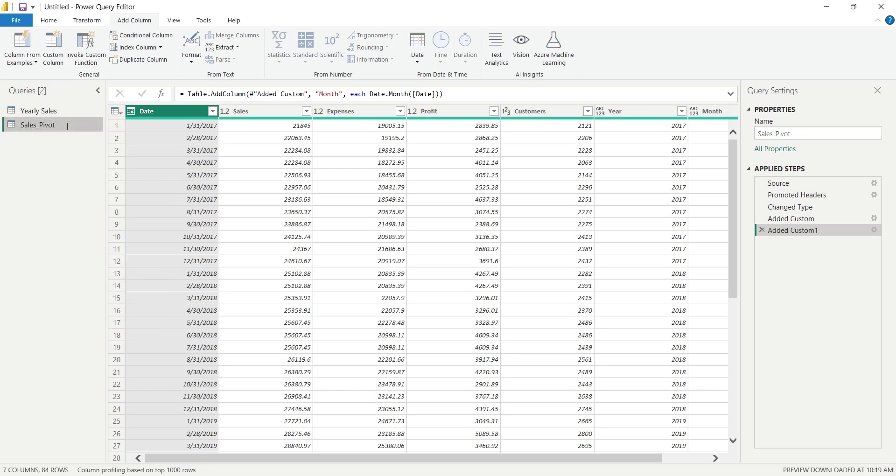
# Step: Remove the Date, Expenses, Profit and Customers columns from Sales_Pivot
pyautogui.rightClick(169, 111)
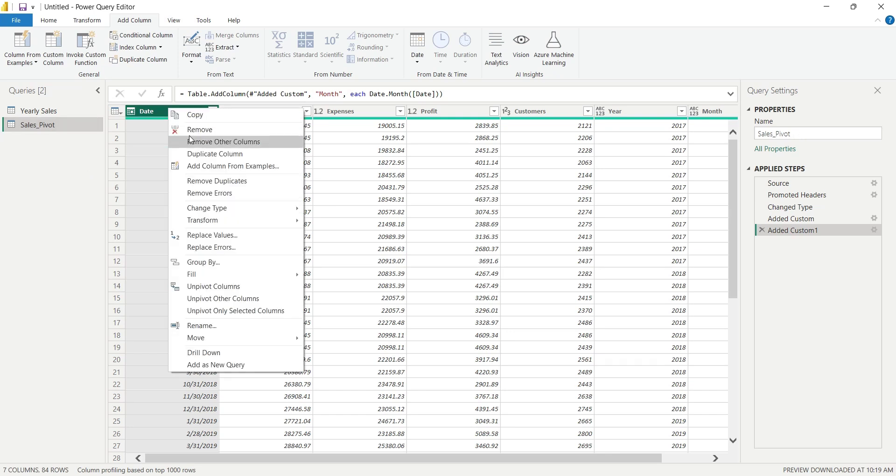
pyautogui.click(192, 130)
pyautogui.click(260, 116)
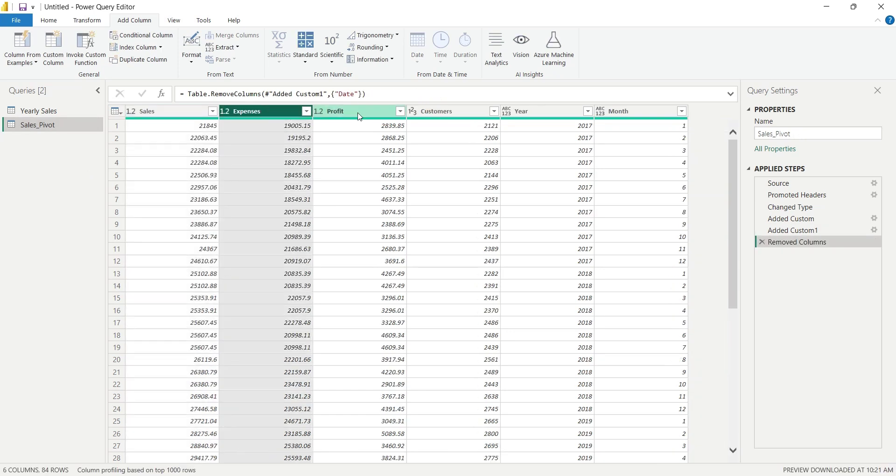
pyautogui.keyDown('shift'); pyautogui.click(364, 114); pyautogui.keyUp('shift')
pyautogui.keyDown('shift'); pyautogui.click(430, 117); pyautogui.keyUp('shift')
pyautogui.rightClick(434, 118)
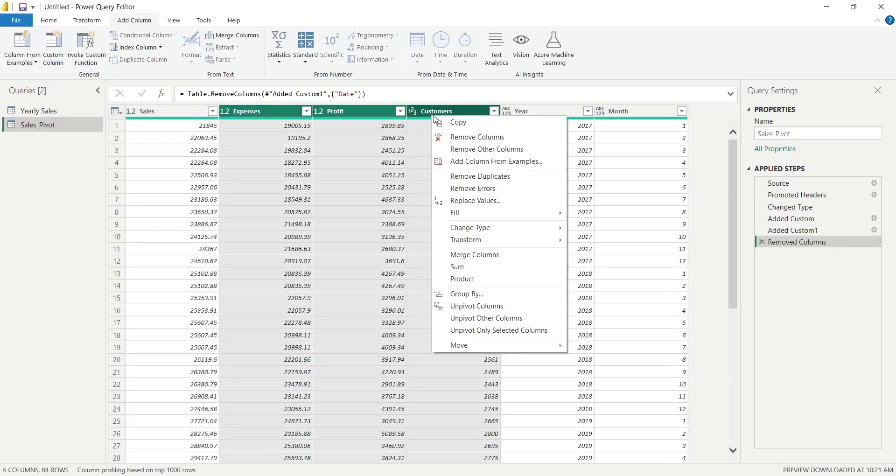
pyautogui.click(460, 137)
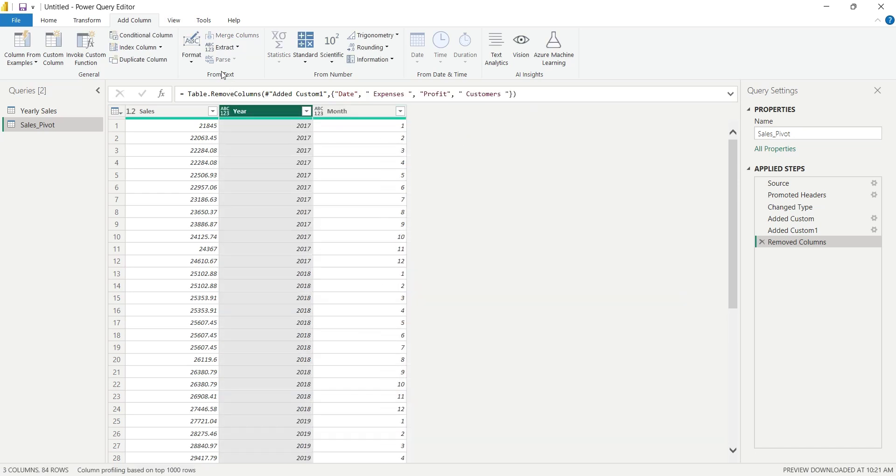
pyautogui.click(90, 22)
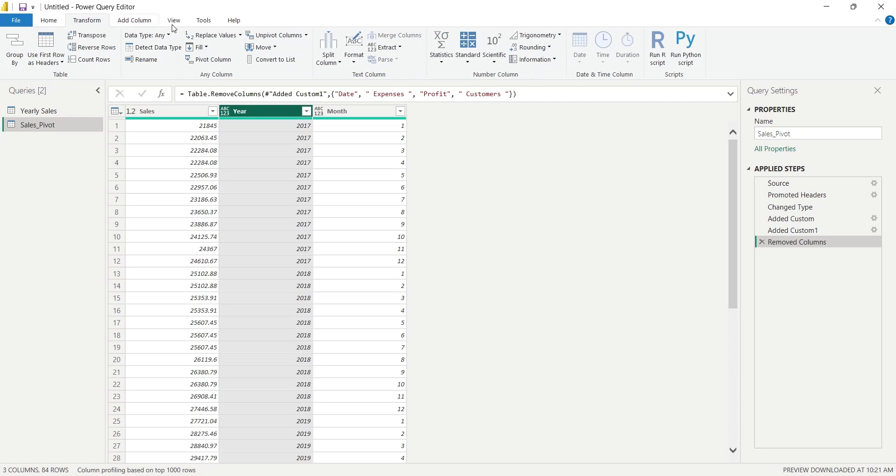
# Step: Pivot the Year column with Sales as the values column, aggregated by Sum
pyautogui.click(207, 59)
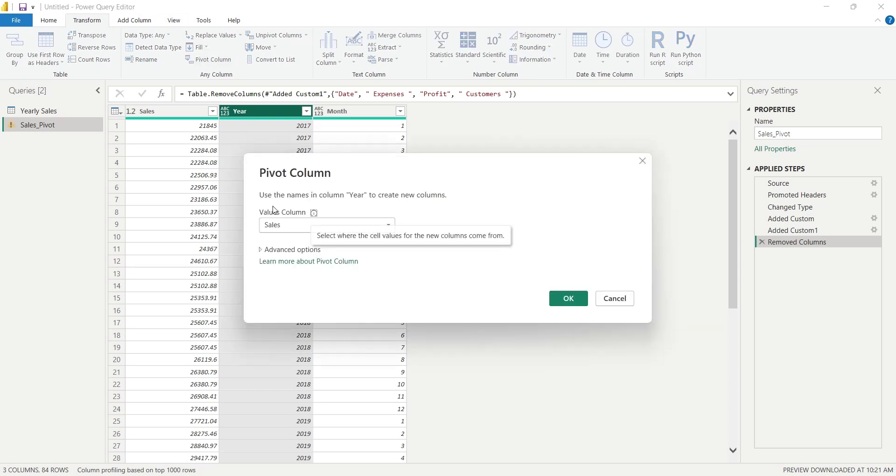
pyautogui.click(284, 226)
pyautogui.click(285, 226)
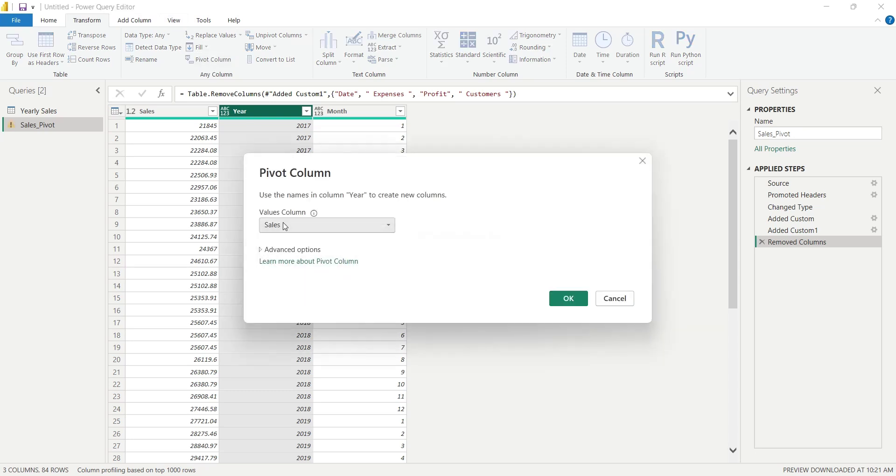
pyautogui.click(286, 250)
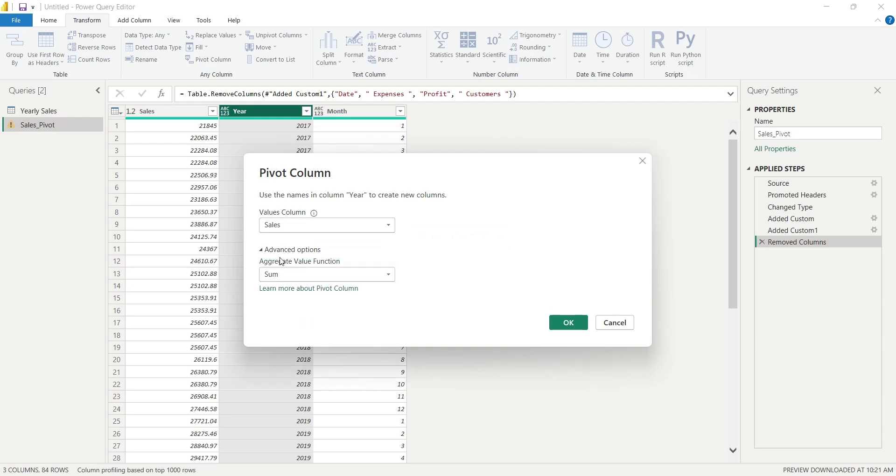
pyautogui.click(561, 326)
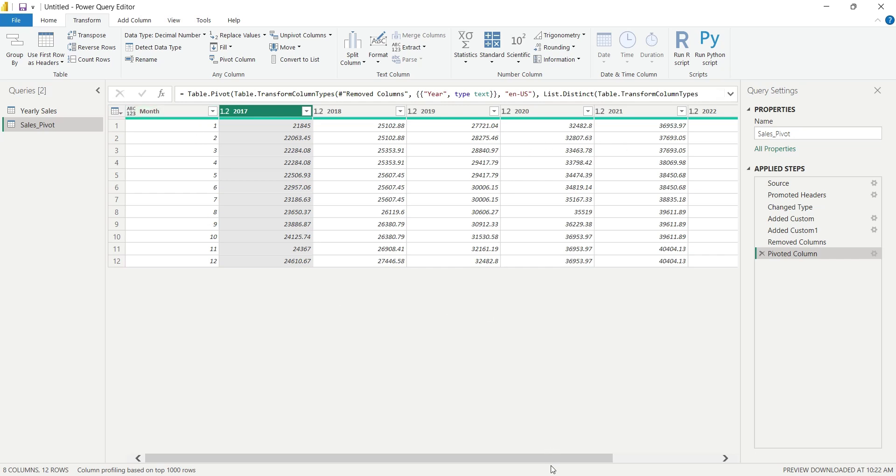
pyautogui.moveTo(553, 461); pyautogui.dragTo(461, 464)
pyautogui.press('Left')
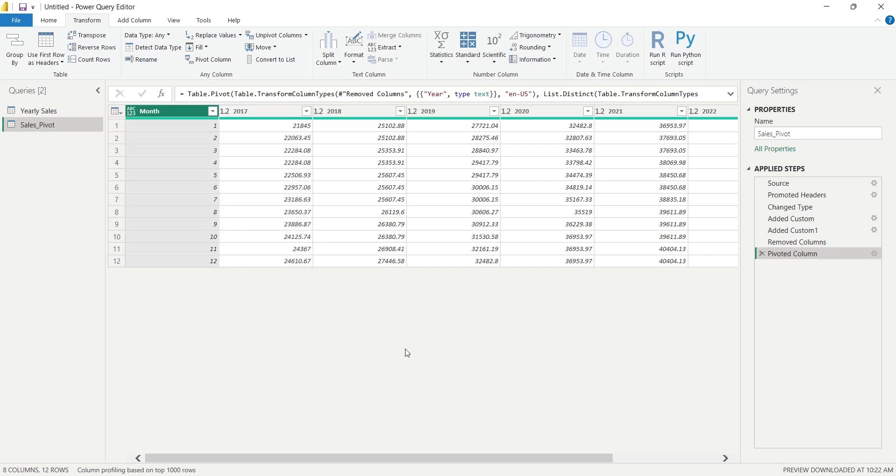
# Step: Duplicate Sales_Pivot and rename the copy Expenses_Pivot
pyautogui.rightClick(36, 130)
pyautogui.click(70, 216)
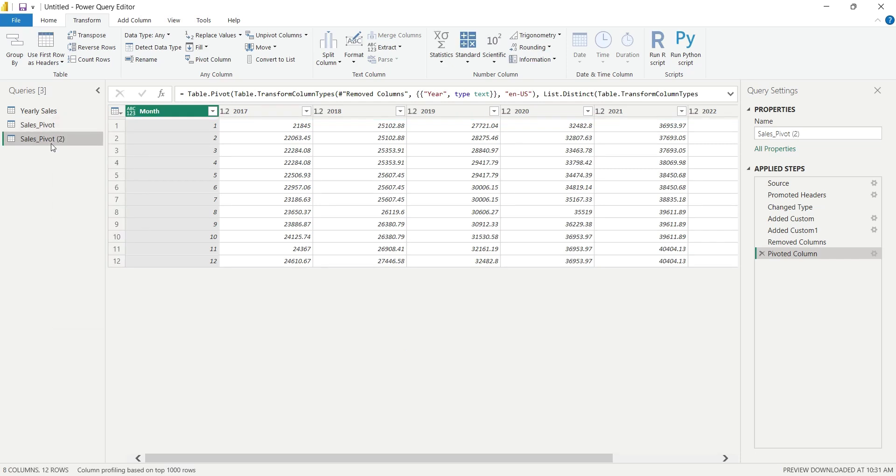
pyautogui.rightClick(58, 145)
pyautogui.click(65, 186)
pyautogui.press('End')
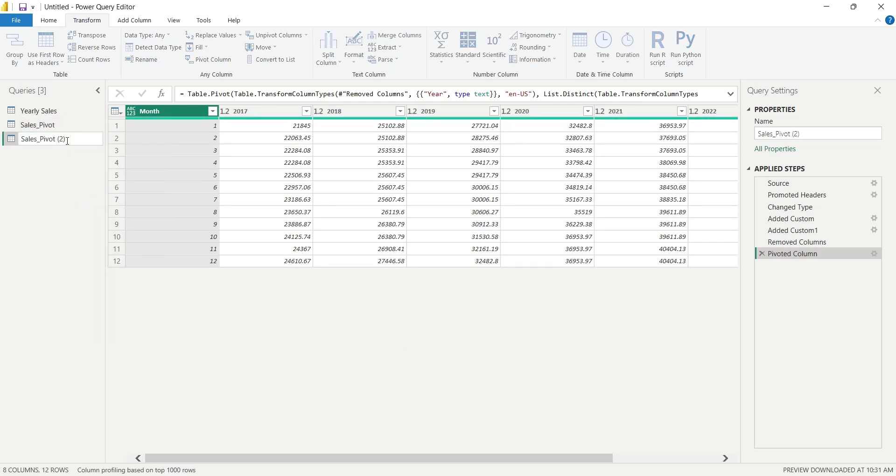
pyautogui.press('BackSpace')
pyautogui.press('BackSpace')
pyautogui.press('BackSpace')
pyautogui.press('BackSpace')
pyautogui.moveTo(38, 139); pyautogui.dragTo(14, 142)
pyautogui.write('Expenses')
pyautogui.press('Return')
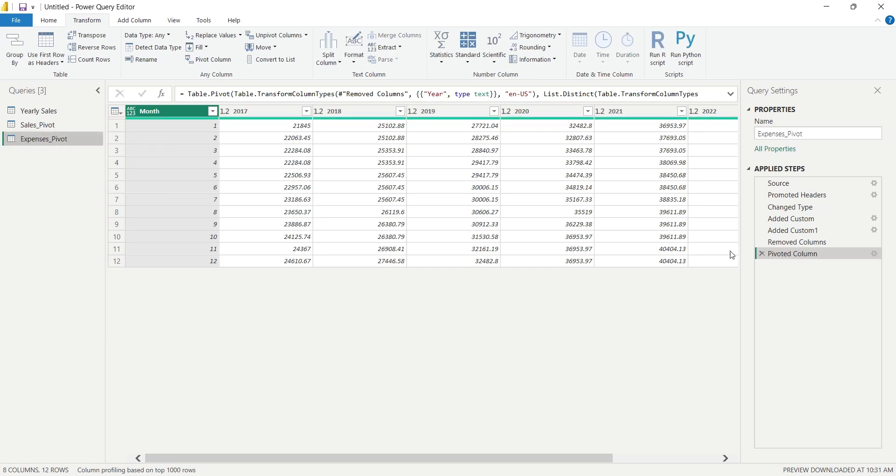
# Step: Edit the Removed Columns formula to remove Sales instead of Expenses
pyautogui.click(777, 242)
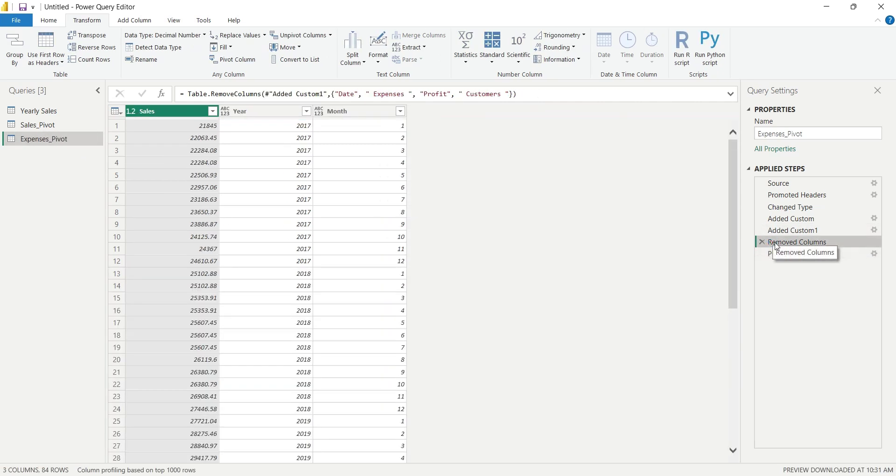
pyautogui.doubleClick(379, 95)
pyautogui.write('Sales')
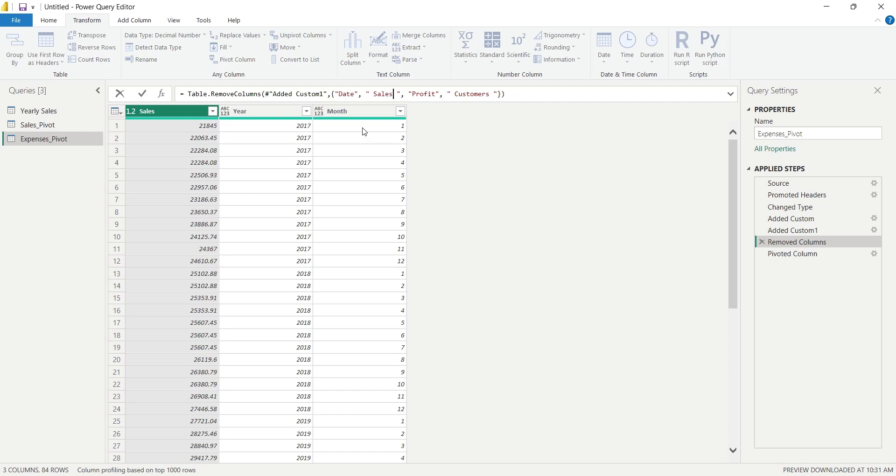
pyautogui.click(143, 94)
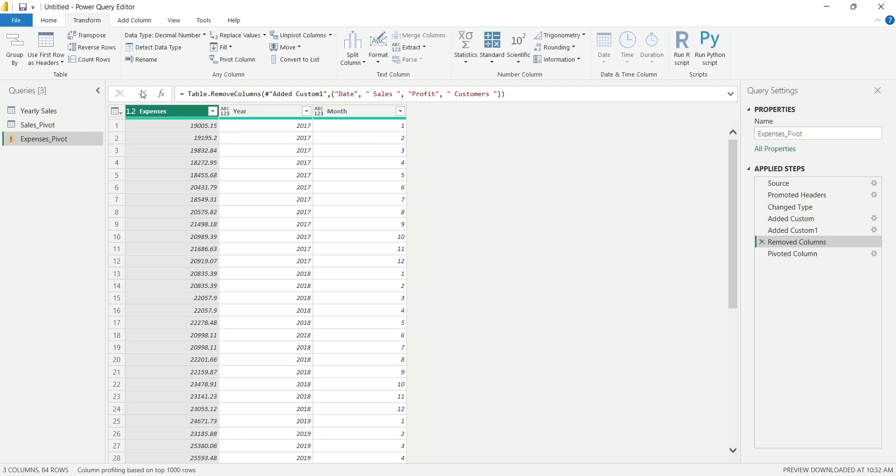
# Step: Change the Pivoted Column formula to use Expenses as the values column
pyautogui.click(799, 255)
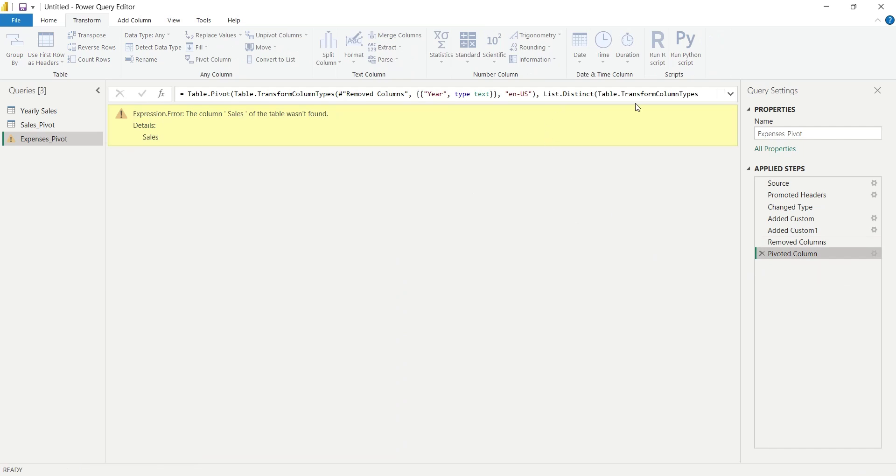
pyautogui.click(731, 95)
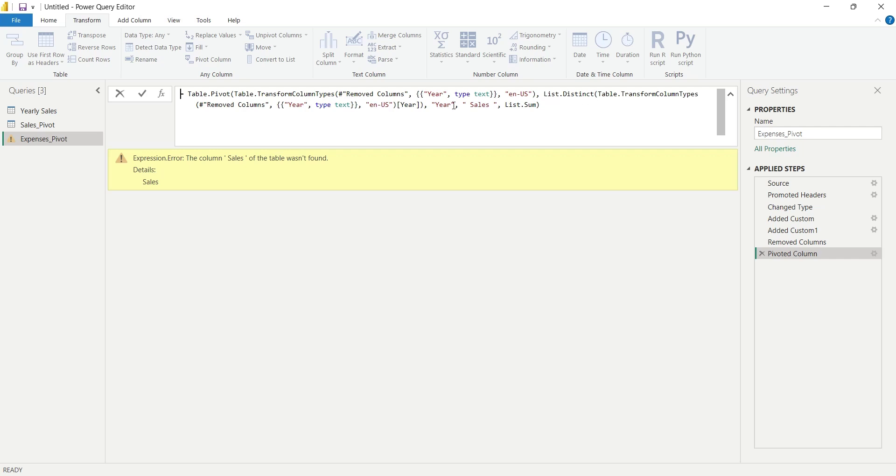
pyautogui.doubleClick(476, 106)
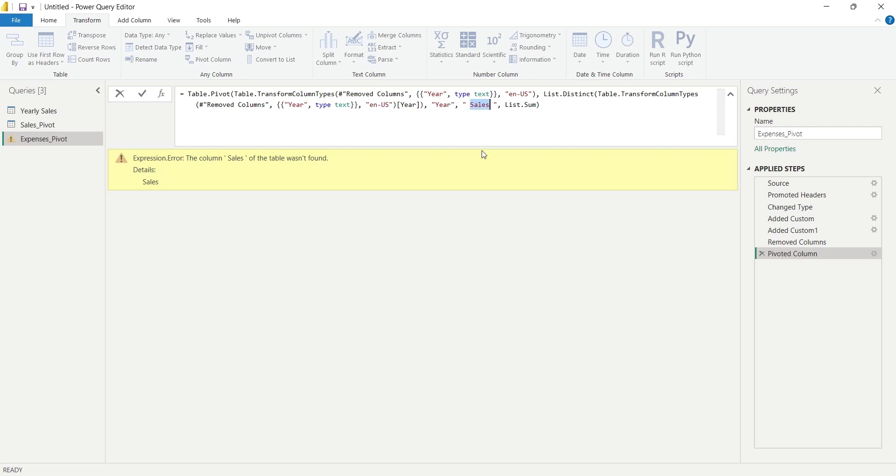
pyautogui.write('Expens')
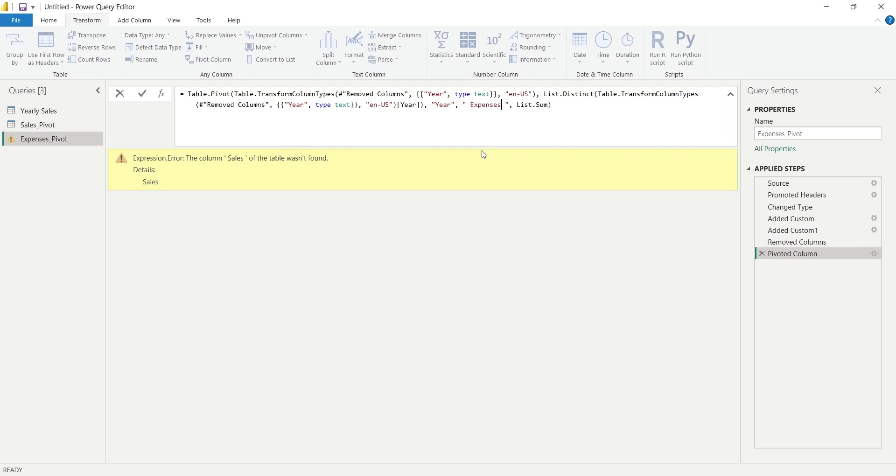
pyautogui.click(142, 94)
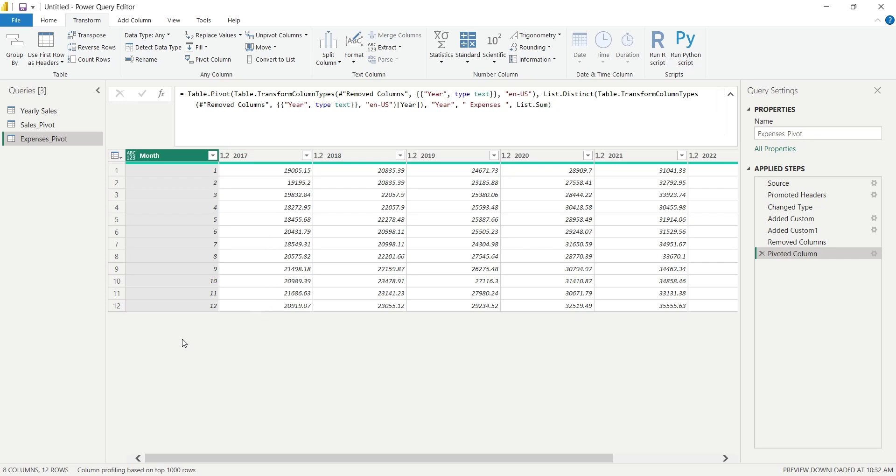
# Step: Duplicate Expenses_Pivot and rename the copy Profit_Pivot
pyautogui.rightClick(42, 139)
pyautogui.click(144, 220)
pyautogui.press('F2')
pyautogui.write('Pro_Pivot')
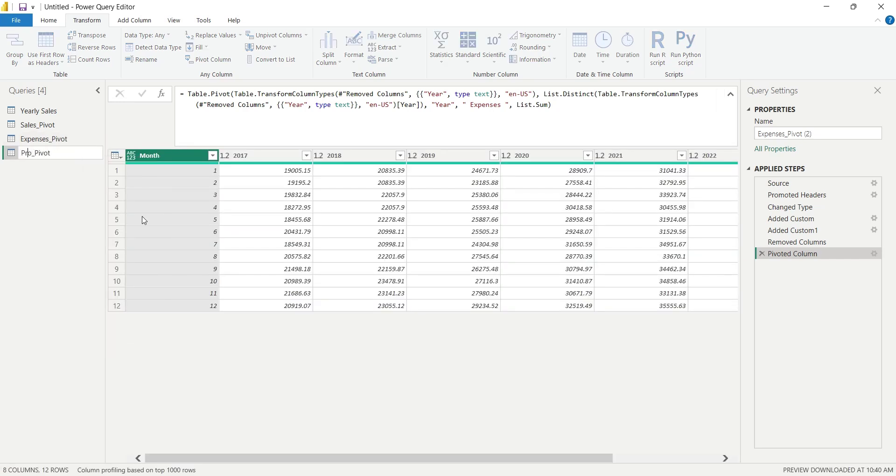
pyautogui.write('fit')
pyautogui.press('Return')
# Step: Make Profit_Pivot remove Expenses instead of Profit and pivot on Profit values
pyautogui.click(797, 242)
pyautogui.doubleClick(424, 94)
pyautogui.write('Expenses')
pyautogui.press('Return')
pyautogui.click(792, 254)
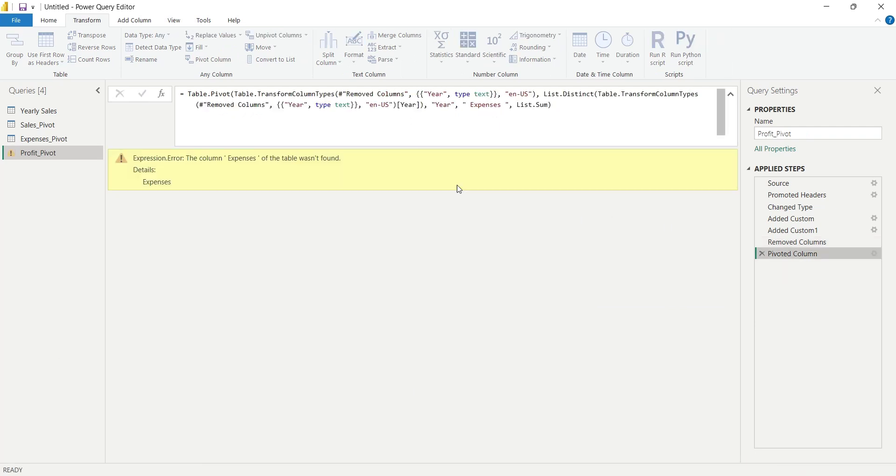
pyautogui.doubleClick(485, 105)
pyautogui.press('BackSpace')
pyautogui.write('Profit')
pyautogui.click(142, 94)
# Step: Duplicate Profit_Pivot and rename the copy Customers_Pivot
pyautogui.rightClick(53, 154)
pyautogui.click(156, 235)
pyautogui.doubleClick(60, 166)
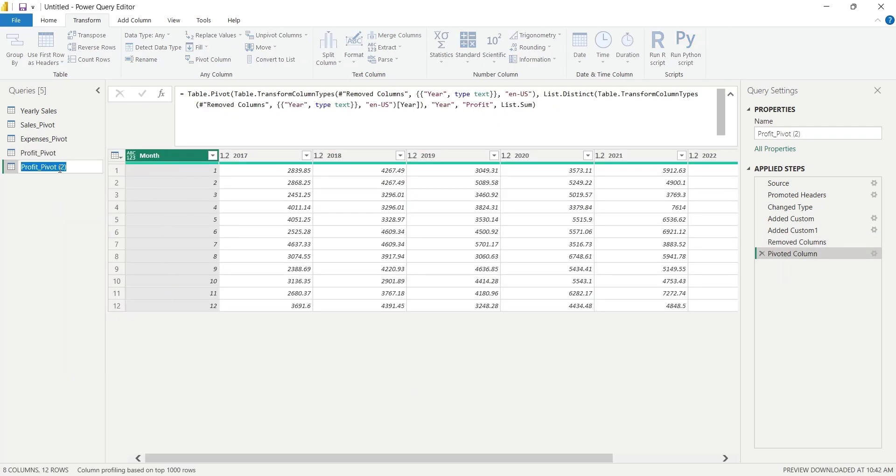
pyautogui.write('Customers_Pivot')
pyautogui.press('Return')
# Step: Make Customers_Pivot remove Profit instead of Customers and pivot on Customers values
pyautogui.click(797, 241)
pyautogui.doubleClick(488, 94)
pyautogui.write('Profit')
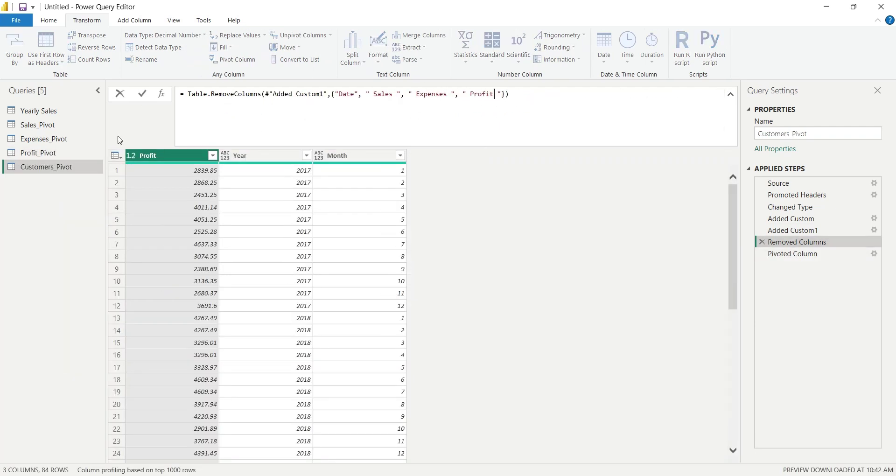
pyautogui.click(142, 94)
pyautogui.click(793, 254)
pyautogui.click(508, 104)
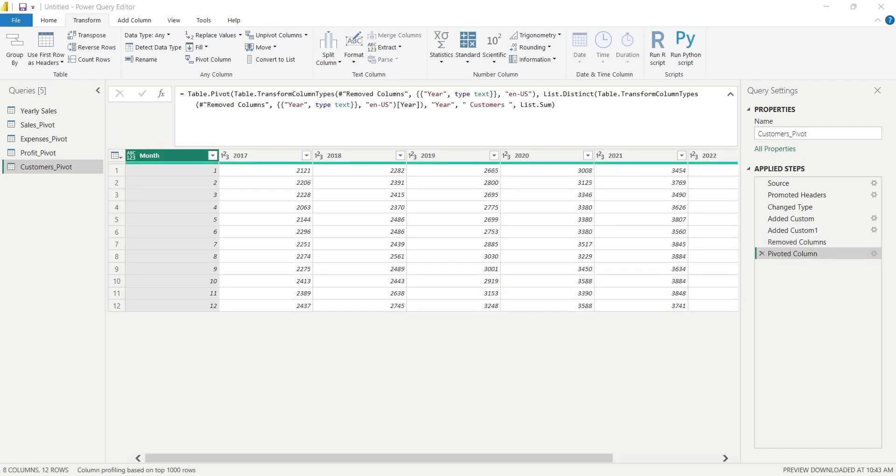
# Step: Close & Apply the queries, then inspect each table's fields in the Data pane
pyautogui.click(50, 20)
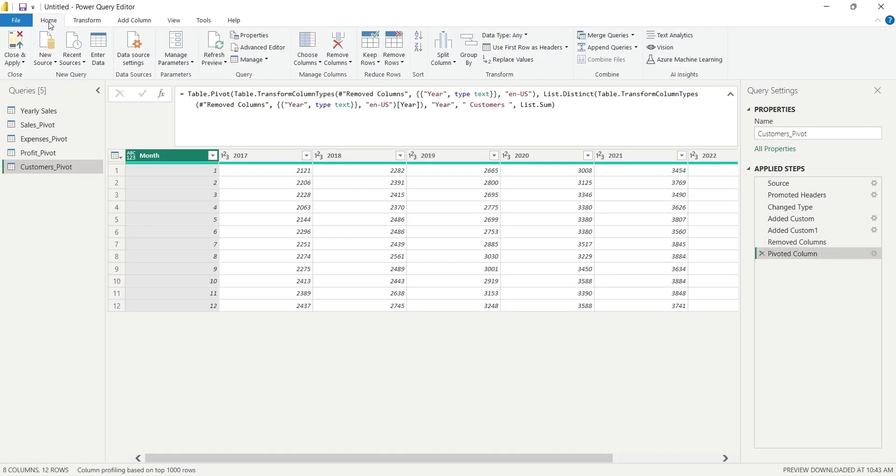
pyautogui.click(16, 42)
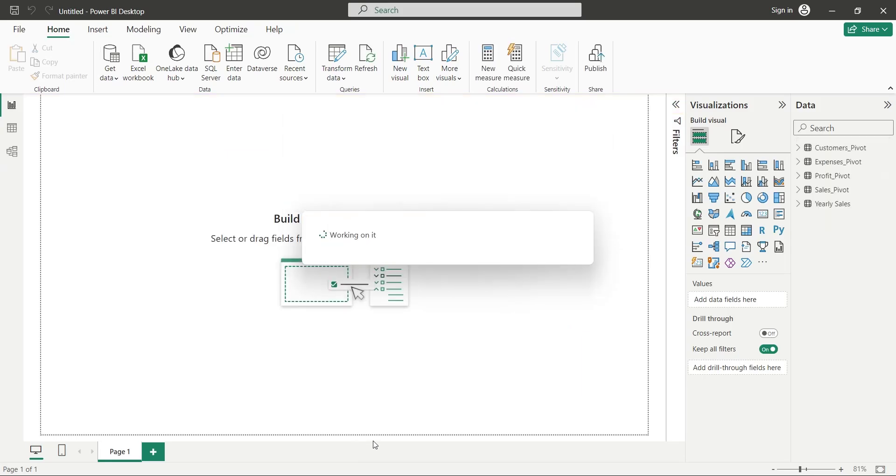
pyautogui.click(799, 208)
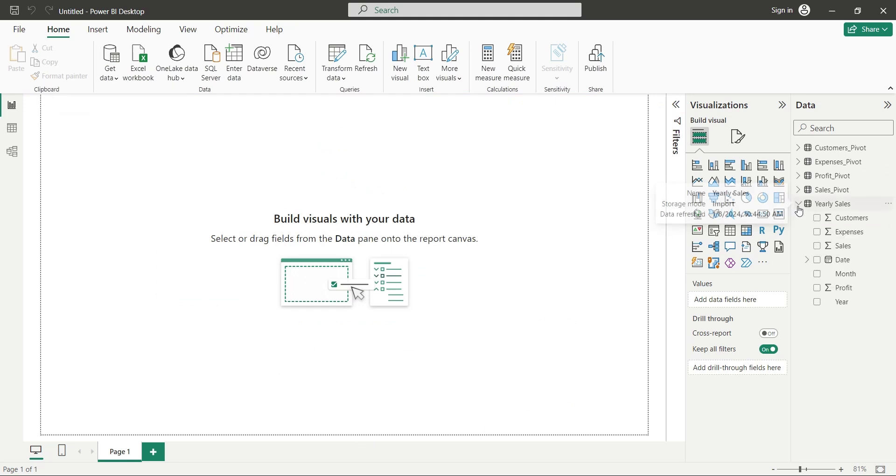
pyautogui.click(799, 203)
pyautogui.click(798, 193)
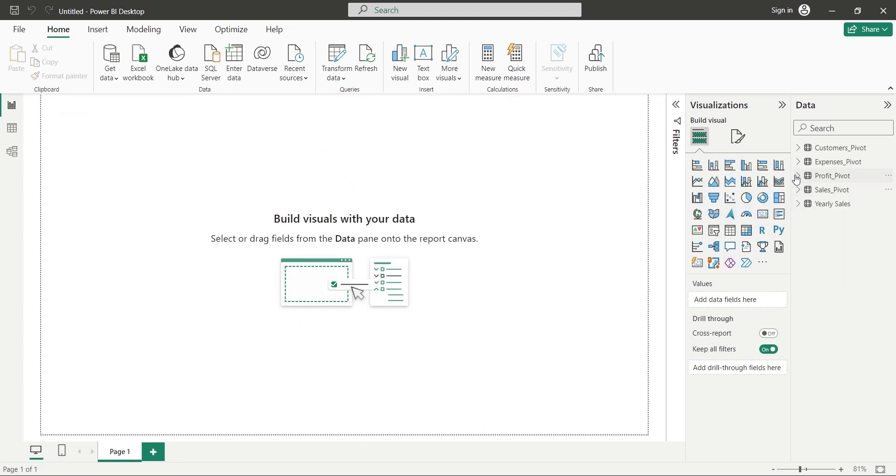
pyautogui.click(798, 176)
pyautogui.click(798, 176)
pyautogui.click(799, 162)
pyautogui.click(801, 161)
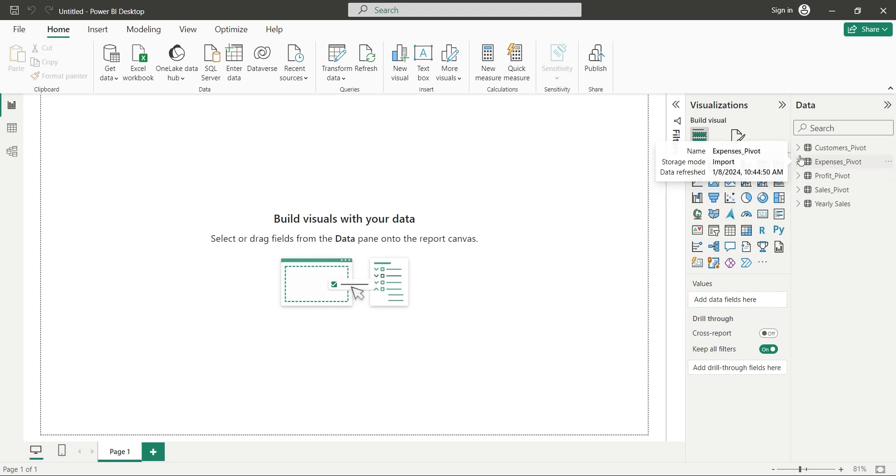
pyautogui.click(799, 148)
pyautogui.click(798, 148)
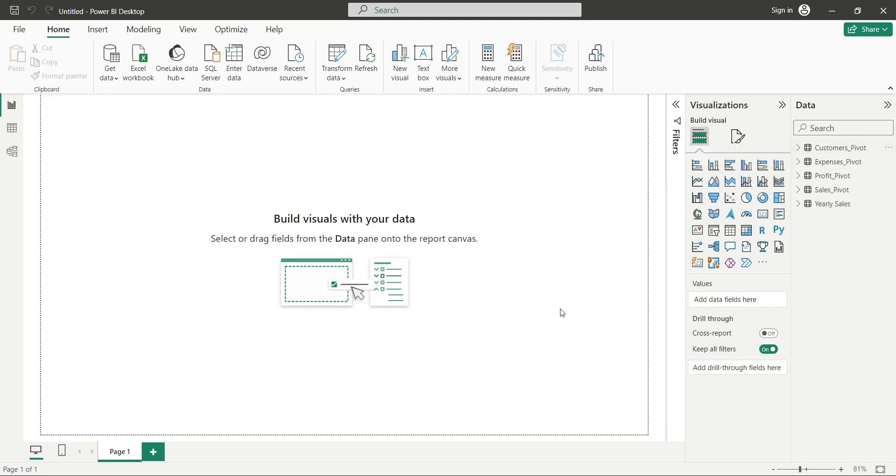
# Step: Change the Month column of Sales_Pivot and Profit_Pivot to Whole number
pyautogui.click(12, 128)
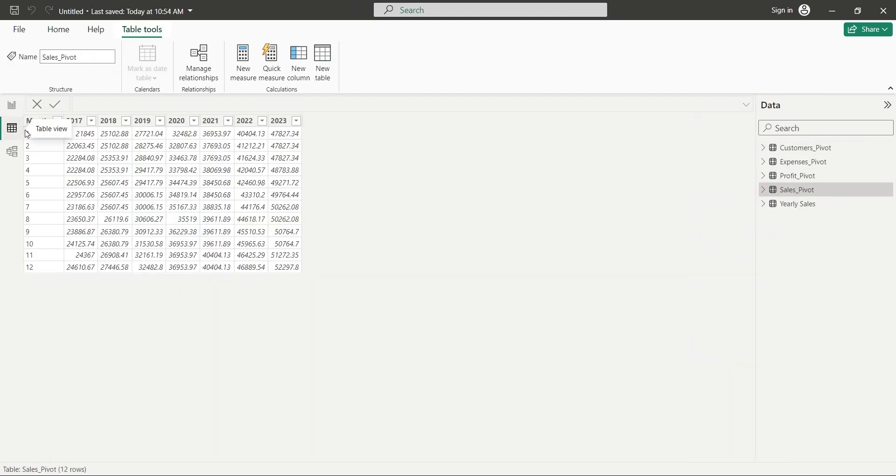
pyautogui.click(37, 121)
pyautogui.click(114, 71)
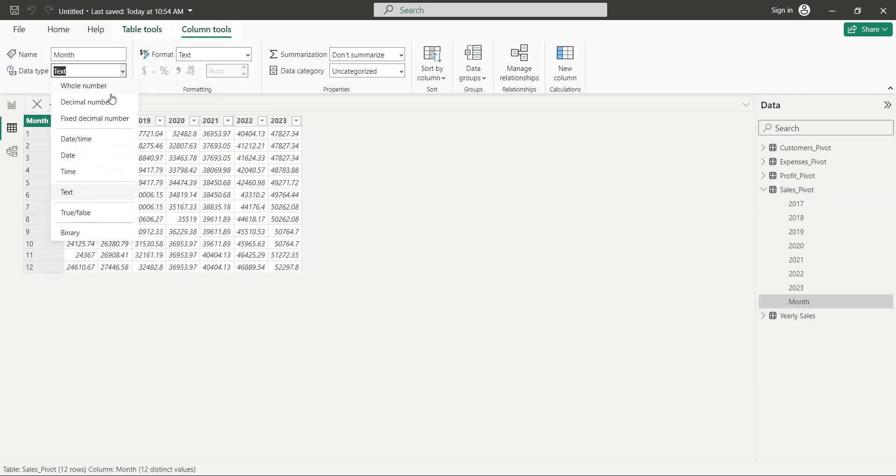
pyautogui.click(112, 88)
pyautogui.click(511, 291)
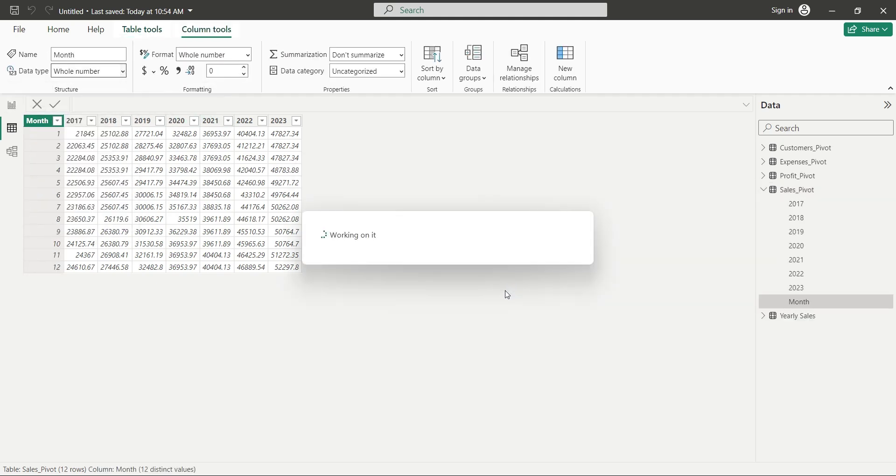
pyautogui.click(764, 192)
pyautogui.click(766, 180)
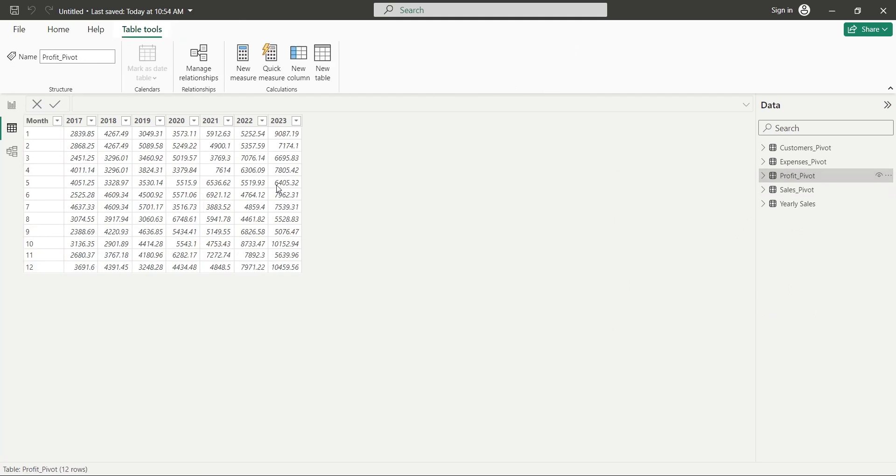
pyautogui.click(37, 120)
pyautogui.click(123, 71)
pyautogui.click(119, 91)
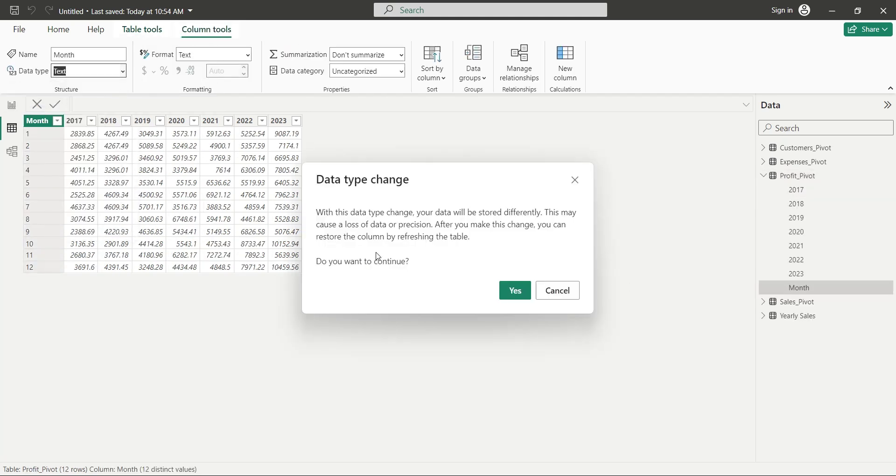
pyautogui.click(510, 291)
# Step: Change Month to Whole number in Expenses_Pivot and Customers_Pivot as well
pyautogui.click(765, 180)
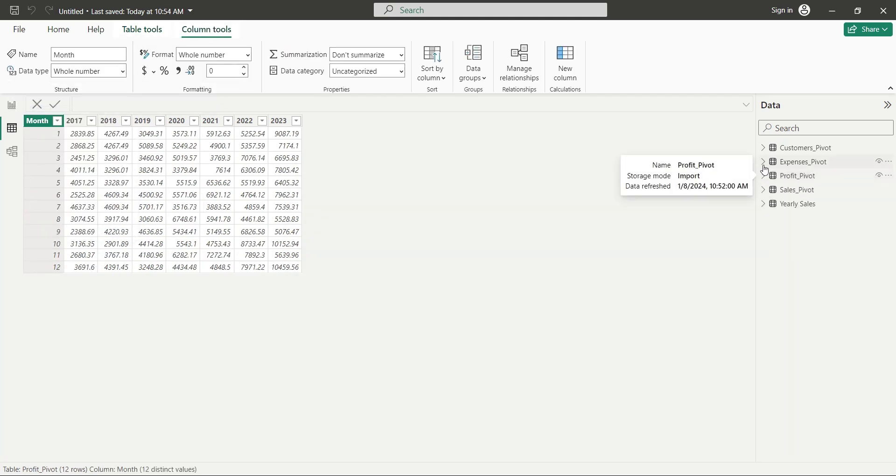
pyautogui.click(763, 161)
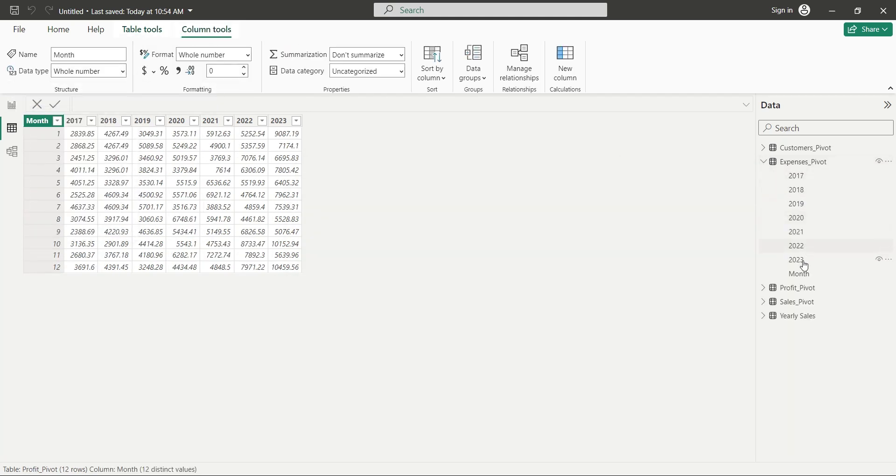
pyautogui.click(122, 71)
pyautogui.click(77, 84)
pyautogui.click(513, 291)
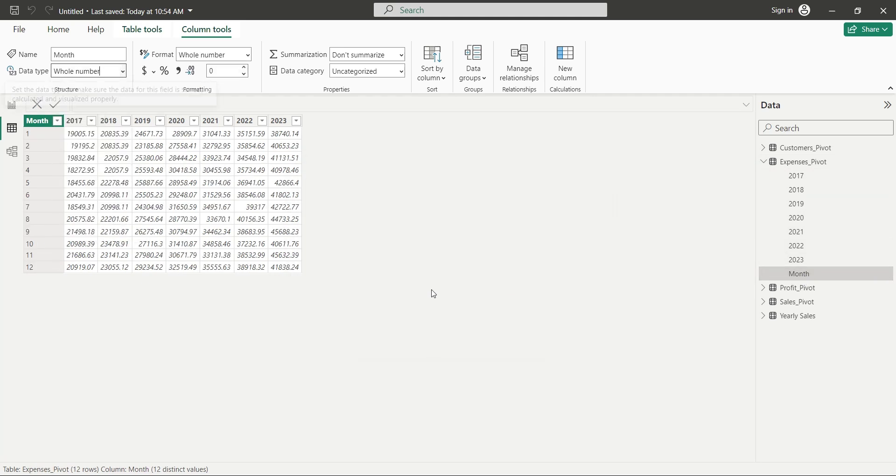
pyautogui.click(764, 161)
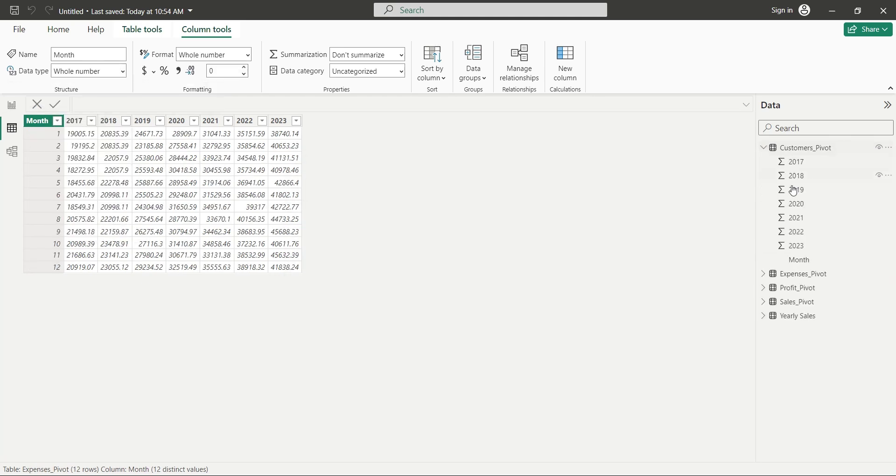
pyautogui.click(799, 259)
pyautogui.click(122, 71)
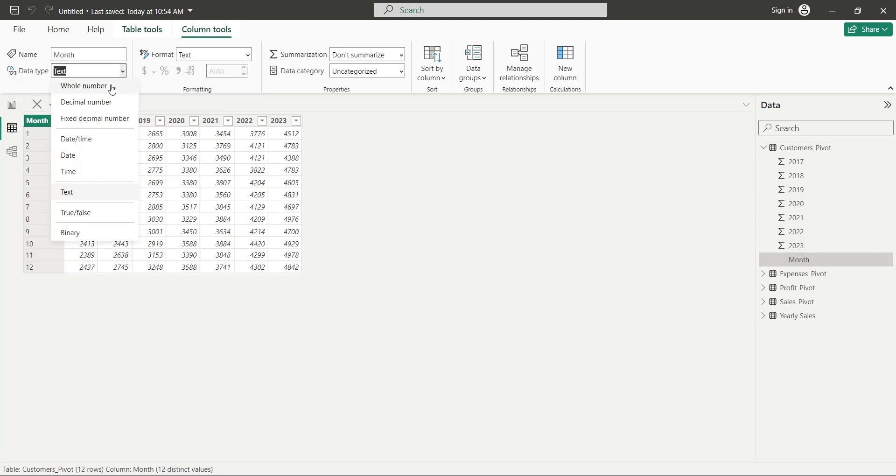
pyautogui.click(112, 86)
pyautogui.click(513, 291)
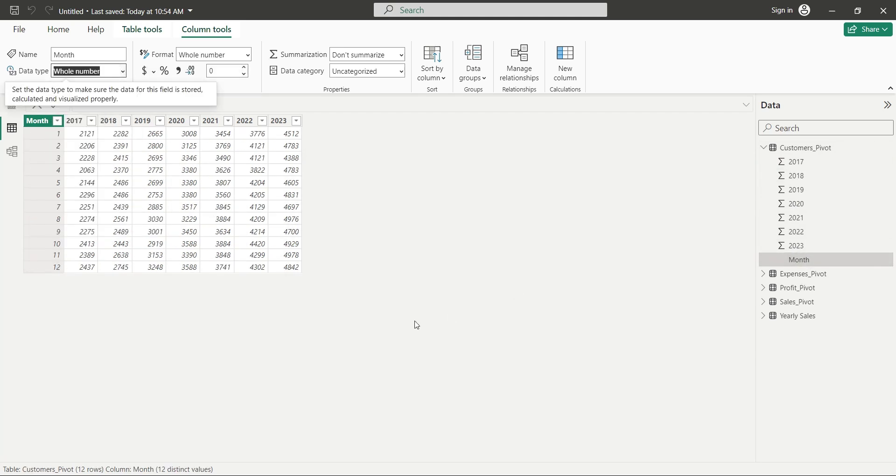
# Step: Insert a text box stretched as a wide bar across the top of the report page
pyautogui.click(12, 104)
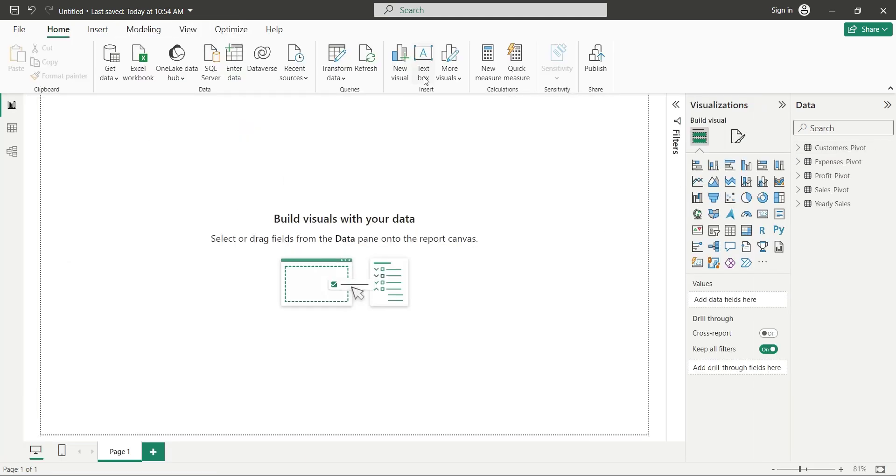
pyautogui.click(423, 63)
pyautogui.moveTo(180, 231); pyautogui.dragTo(634, 122)
pyautogui.click(306, 119)
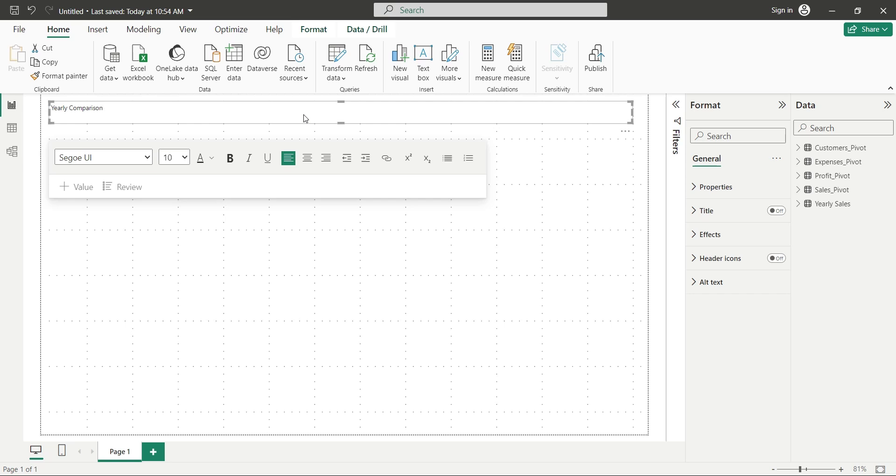
# Step: Make the Yearly Comparison title bold at size 20 and review its effects settings
pyautogui.hotkey('ctrl', 'a')
pyautogui.hotkey('ctrl', 'b')
pyautogui.click(184, 157)
pyautogui.click(173, 279)
pyautogui.click(222, 258)
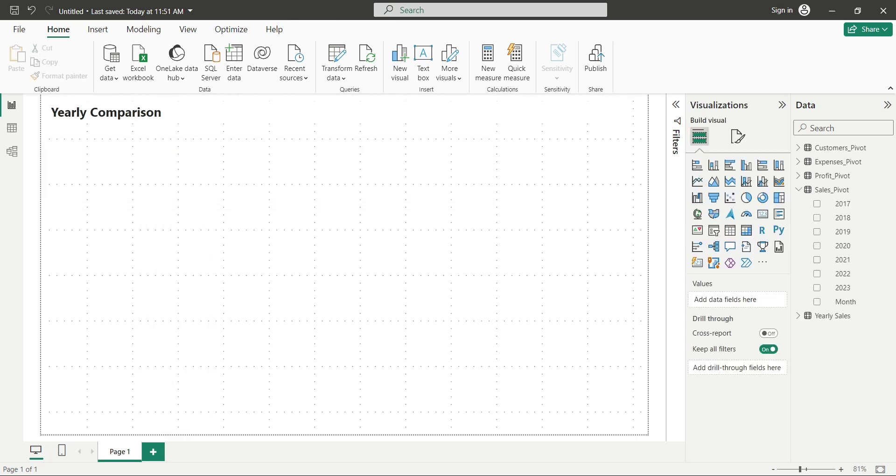
pyautogui.click(178, 112)
pyautogui.click(710, 235)
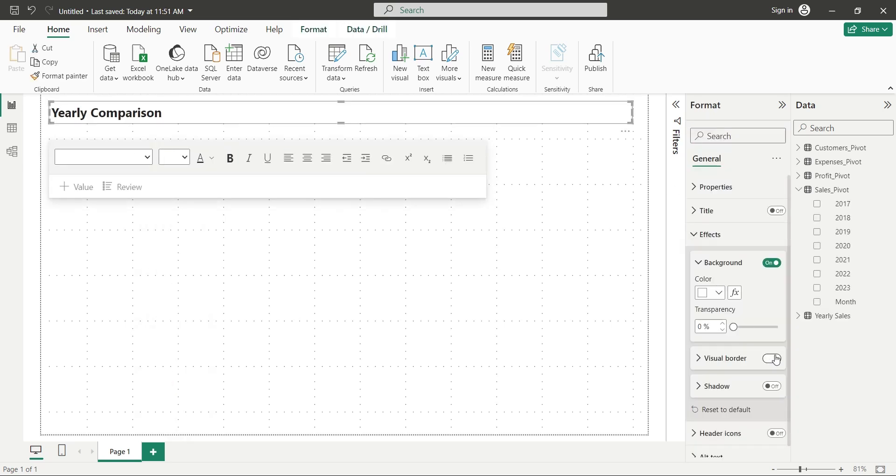
pyautogui.click(555, 329)
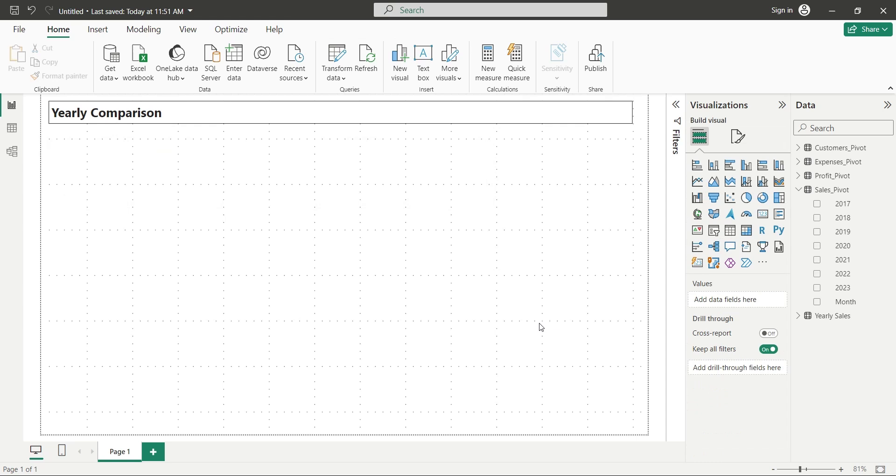
# Step: Add an area chart below the title with 2017, 2018 and 2019 values, removing the 'Sum of' prefix
pyautogui.click(714, 192)
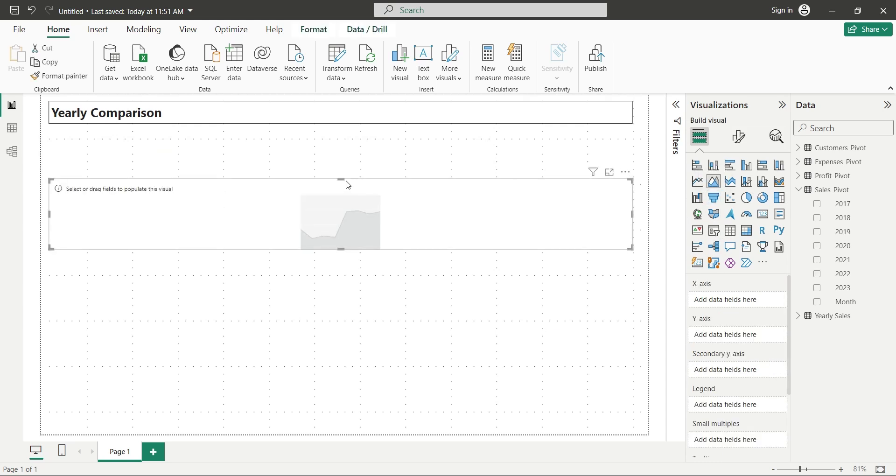
pyautogui.moveTo(344, 181); pyautogui.dragTo(346, 133)
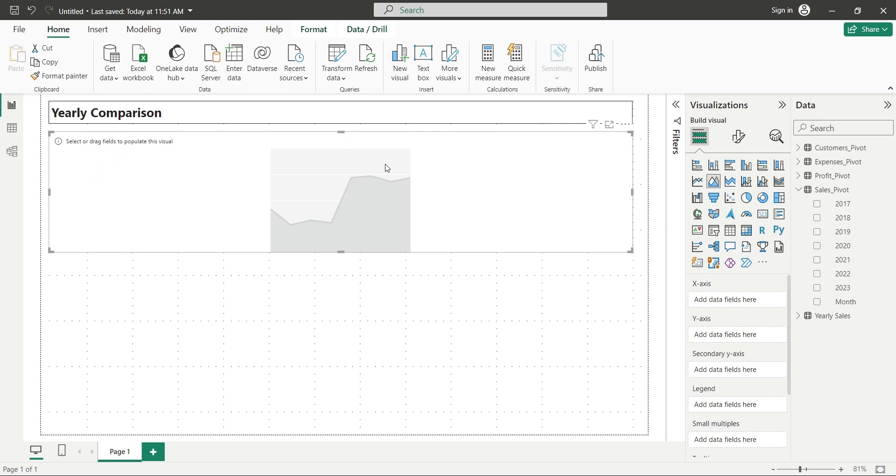
pyautogui.click(817, 203)
pyautogui.doubleClick(705, 335)
pyautogui.moveTo(694, 335); pyautogui.dragTo(719, 377)
pyautogui.press('BackSpace')
pyautogui.press('Return')
pyautogui.click(817, 218)
pyautogui.doubleClick(704, 349)
pyautogui.press('BackSpace')
pyautogui.press('Return')
pyautogui.click(818, 232)
pyautogui.doubleClick(705, 363)
pyautogui.press('BackSpace')
pyautogui.press('Return')
# Step: Add 2020, 2021 and 2022 to the chart as sums, named without 'Sum of'
pyautogui.click(817, 245)
pyautogui.doubleClick(704, 378)
pyautogui.press('BackSpace')
pyautogui.press('Return')
pyautogui.click(818, 259)
pyautogui.doubleClick(705, 391)
pyautogui.press('BackSpace')
pyautogui.press('Return')
pyautogui.click(836, 273)
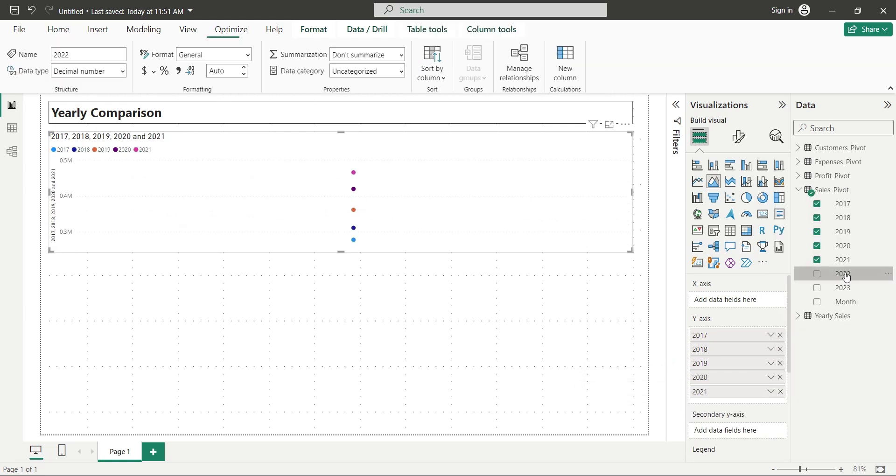
pyautogui.click(771, 406)
pyautogui.click(815, 262)
pyautogui.doubleClick(705, 405)
pyautogui.press('BackSpace')
pyautogui.press('Return')
# Step: Add 2023 as a sum named 2023, put Month on the X-axis, and shrink the chart to half width
pyautogui.click(817, 287)
pyautogui.click(770, 419)
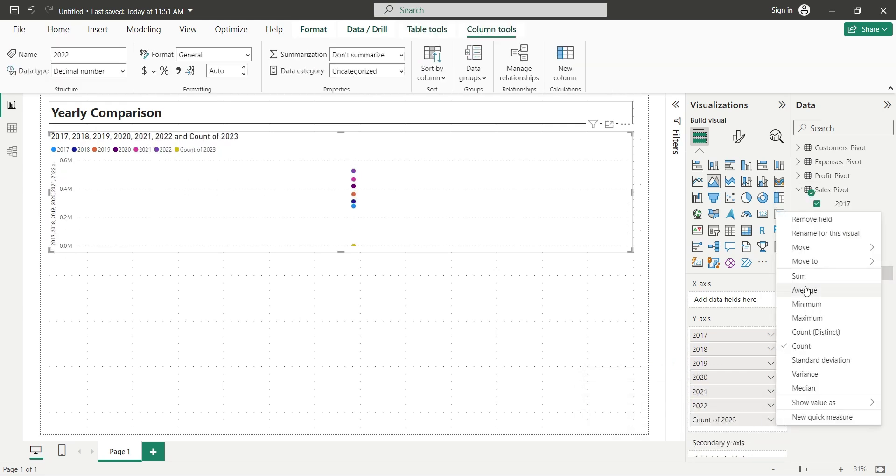
pyautogui.click(815, 276)
pyautogui.doubleClick(704, 420)
pyautogui.press('BackSpace')
pyautogui.press('Return')
pyautogui.moveTo(855, 302); pyautogui.dragTo(768, 299)
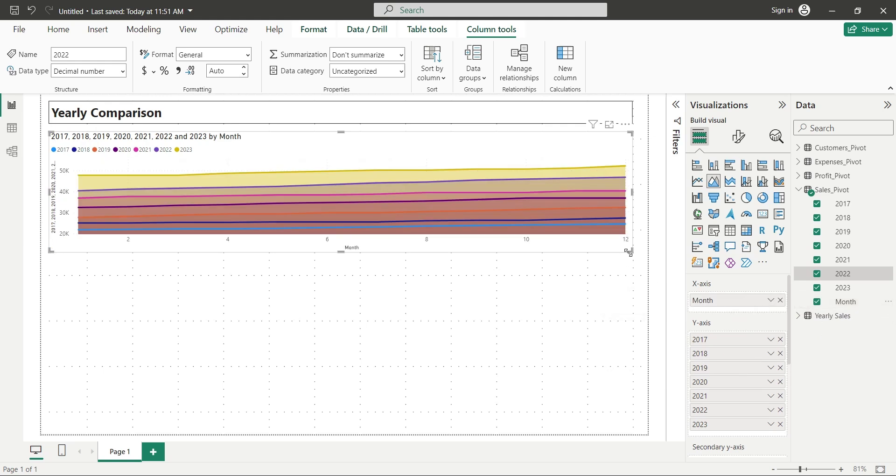
pyautogui.moveTo(629, 252); pyautogui.dragTo(270, 276)
# Step: Turn on the Visual border for the yearly area chart under General > Effects
pyautogui.click(739, 137)
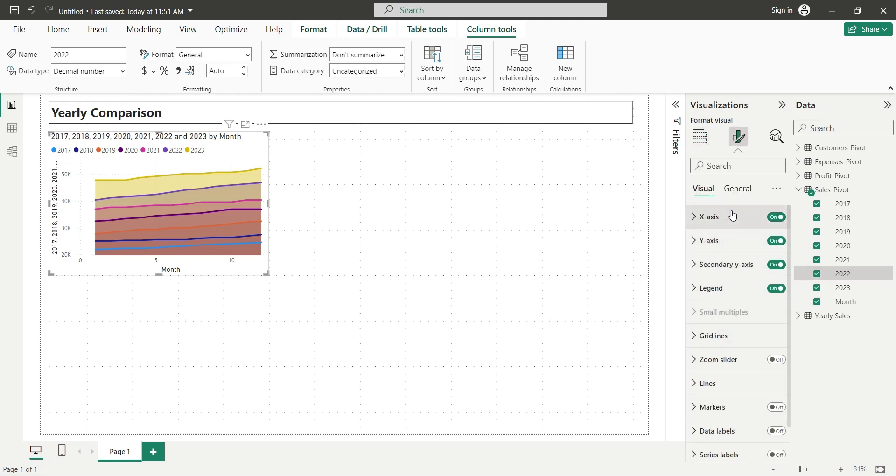
pyautogui.click(738, 189)
pyautogui.click(712, 265)
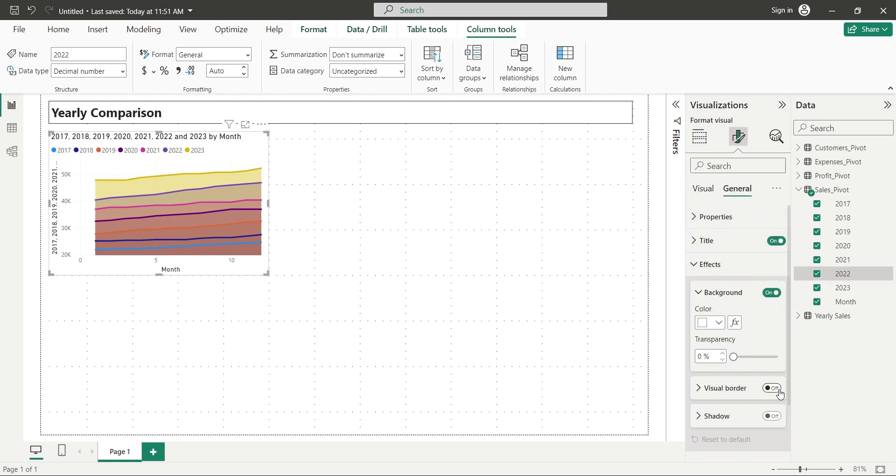
pyautogui.click(777, 389)
pyautogui.click(389, 266)
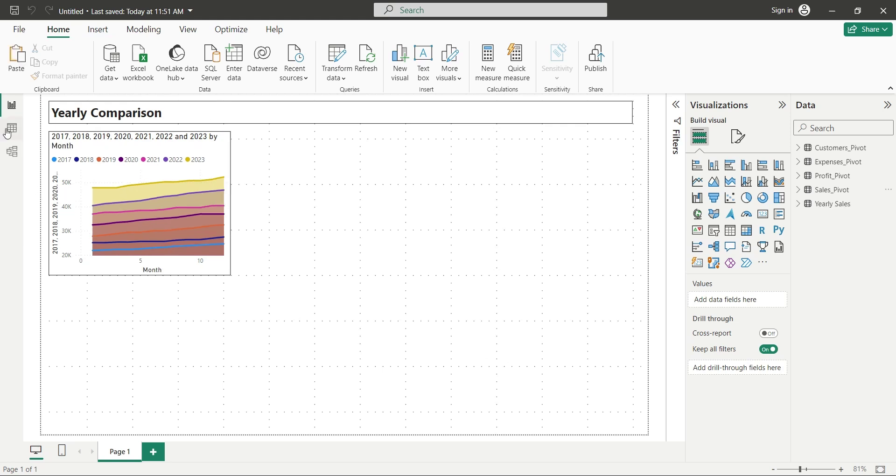
pyautogui.click(12, 128)
pyautogui.click(12, 105)
# Step: In Power Query Editor, add a custom column ID with value "Sales" to Sales_Pivot
pyautogui.rightClick(828, 204)
pyautogui.click(775, 282)
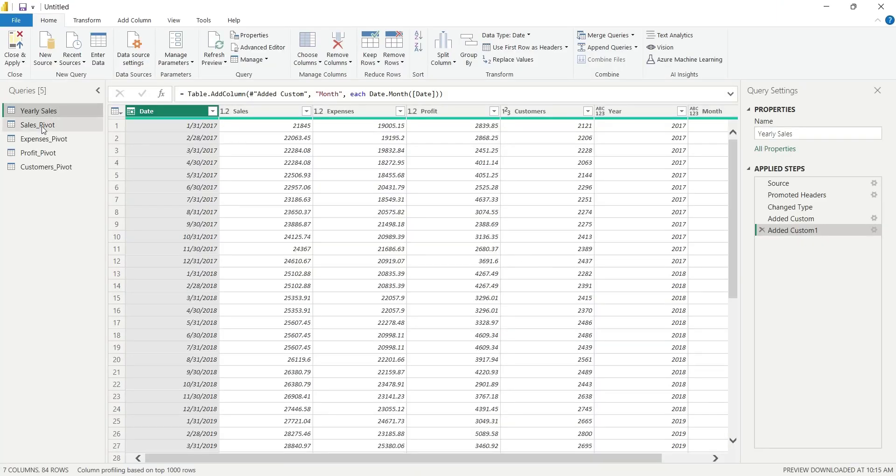
pyautogui.click(38, 124)
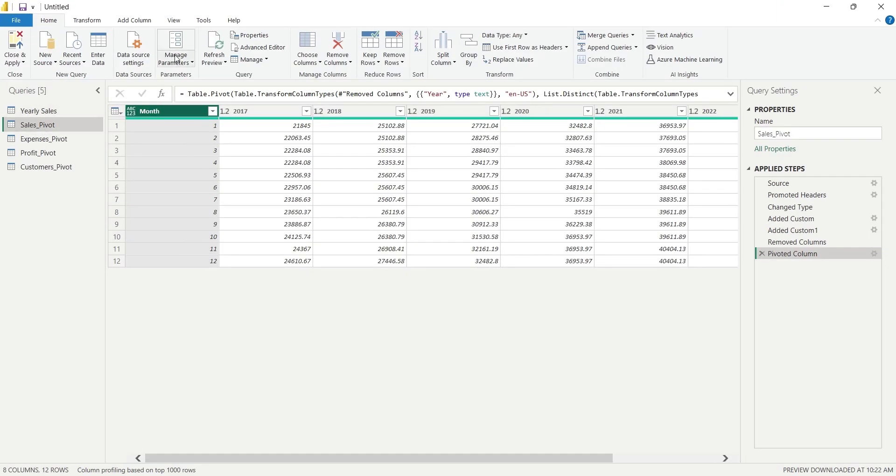
pyautogui.click(134, 20)
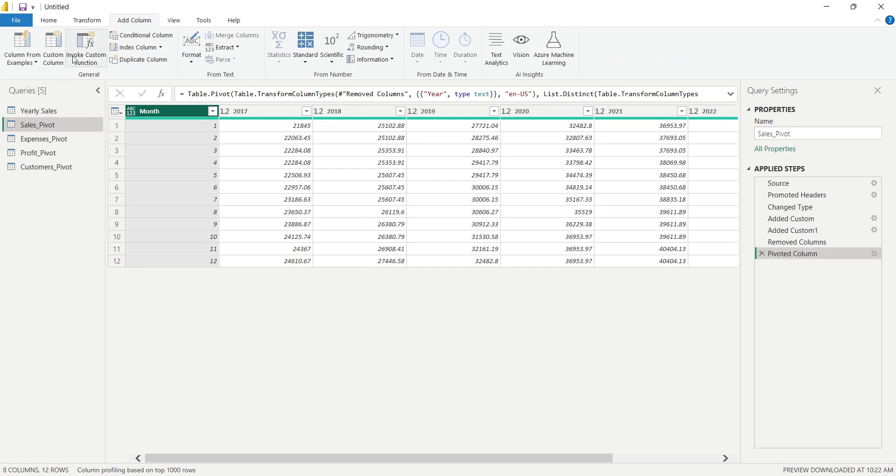
pyautogui.click(75, 60)
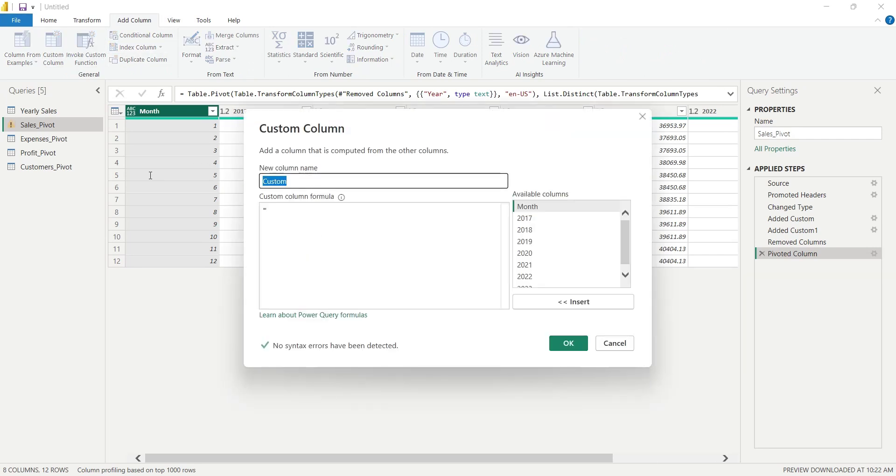
pyautogui.write('ID')
pyautogui.press('Tab')
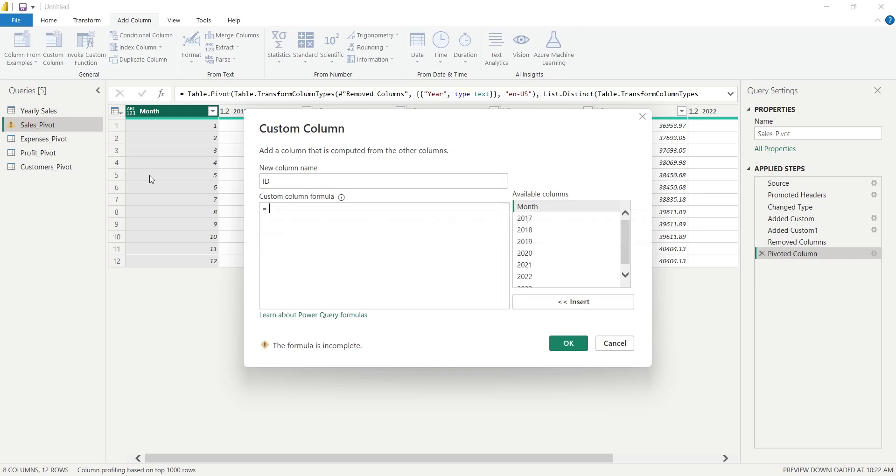
pyautogui.write('"Sales')
pyautogui.click(568, 343)
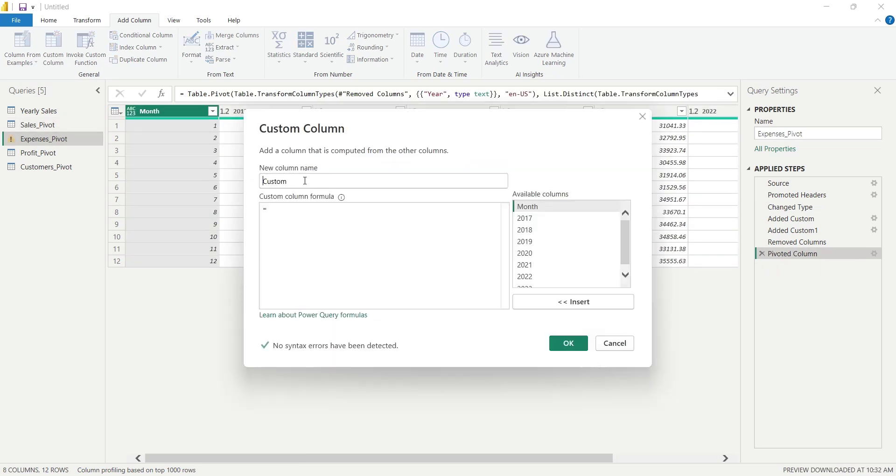
# Step: Add ID custom columns holding "Expenses" and "Customers" to their pivot queries
pyautogui.write('IS')
pyautogui.press('Tab')
pyautogui.write('"Expenses')
pyautogui.click(569, 343)
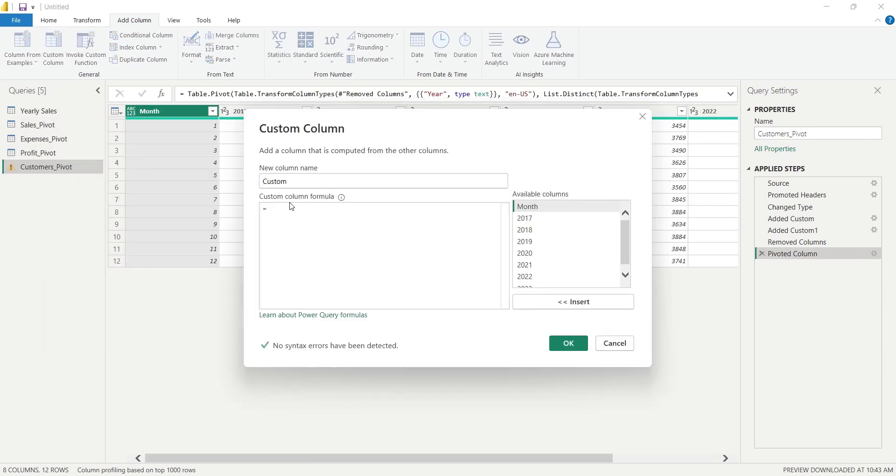
pyautogui.write('ID')
pyautogui.press('Tab')
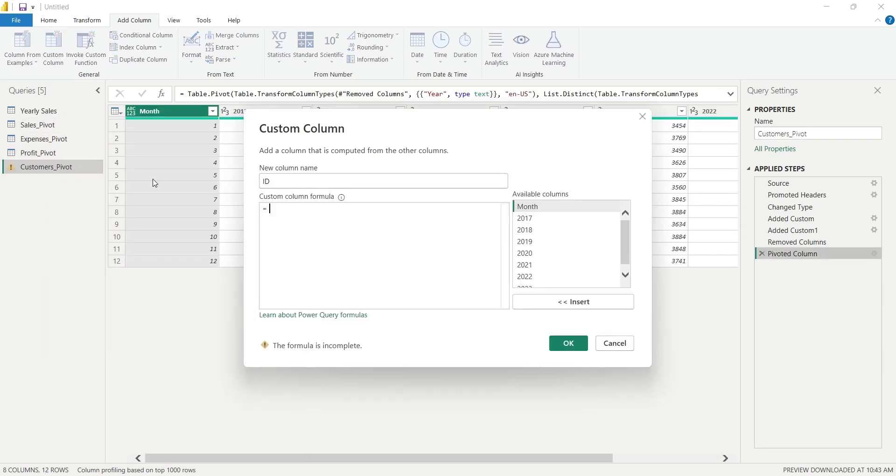
pyautogui.write('"Customers')
pyautogui.click(552, 343)
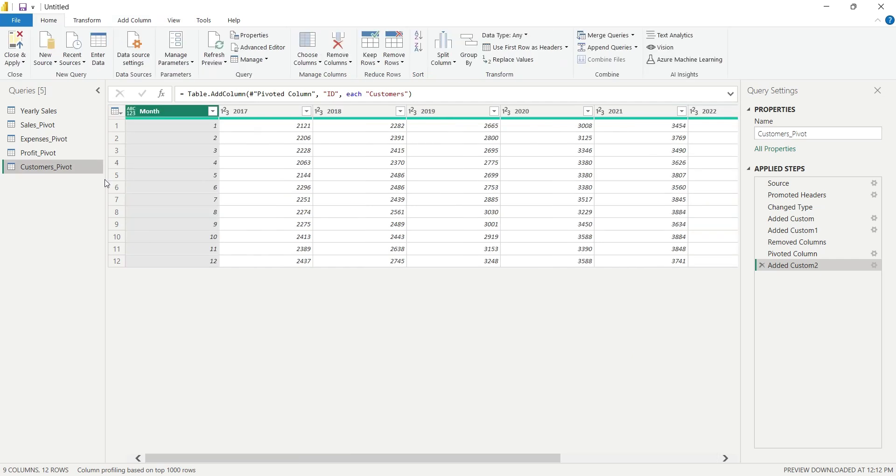
# Step: Append Sales_Pivot, Expenses_Pivot, Profit_Pivot and Customers_Pivot as a new query via Three or more tables
pyautogui.click(51, 130)
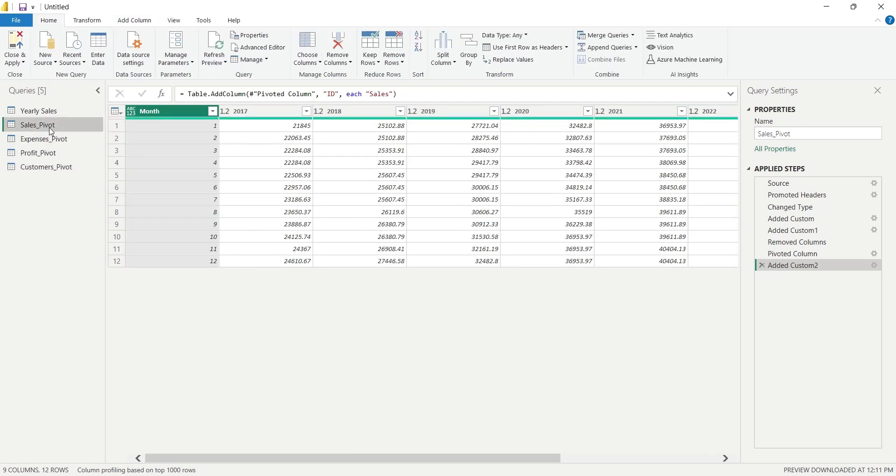
pyautogui.click(635, 47)
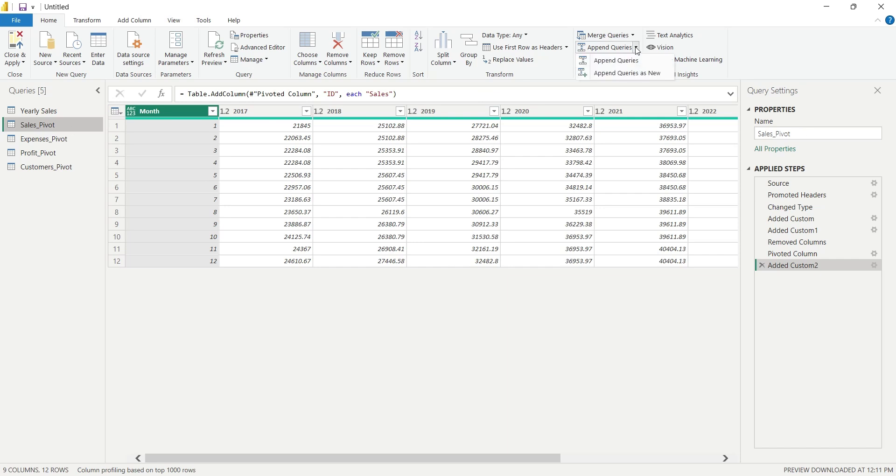
pyautogui.click(629, 76)
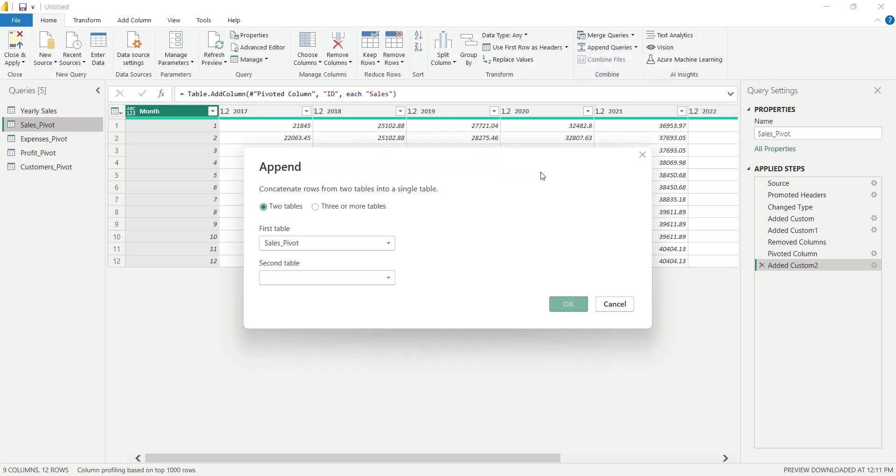
pyautogui.click(316, 207)
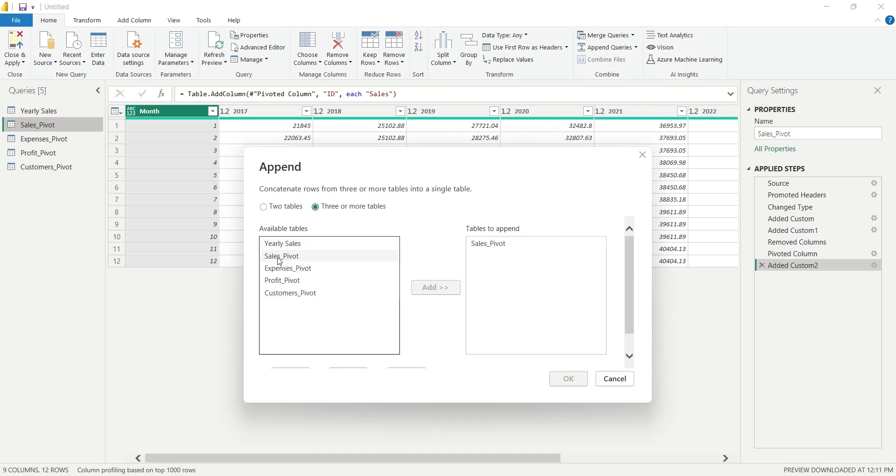
pyautogui.doubleClick(278, 273)
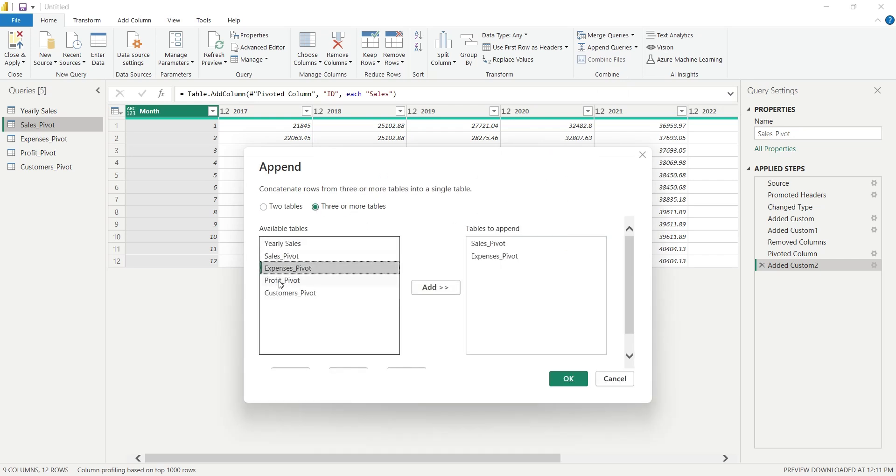
pyautogui.doubleClick(282, 282)
pyautogui.doubleClick(280, 294)
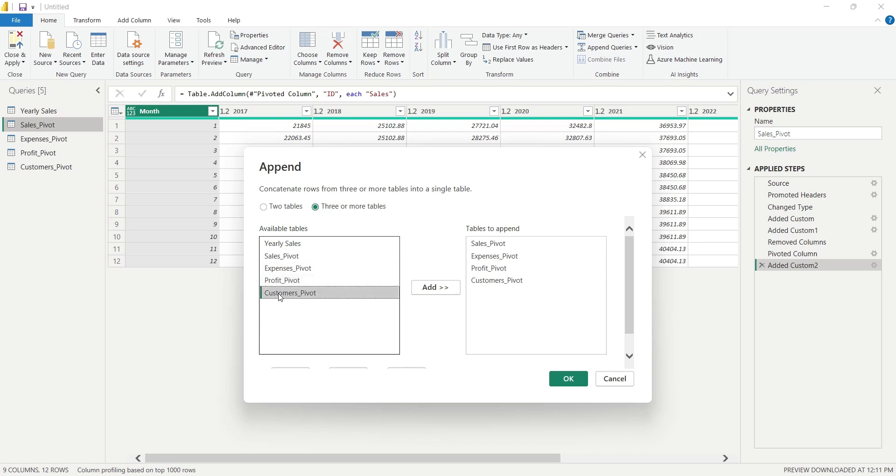
pyautogui.click(563, 380)
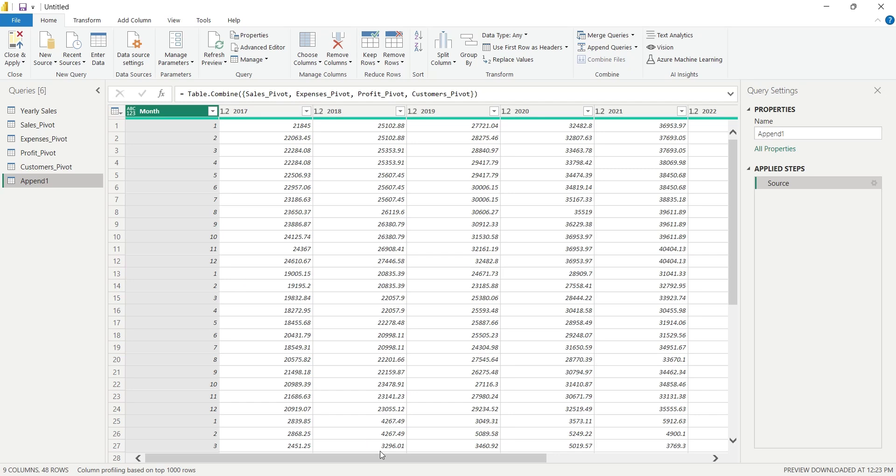
# Step: Rename the Append1 query to Pivot, then Close & Apply
pyautogui.moveTo(383, 455); pyautogui.dragTo(545, 458)
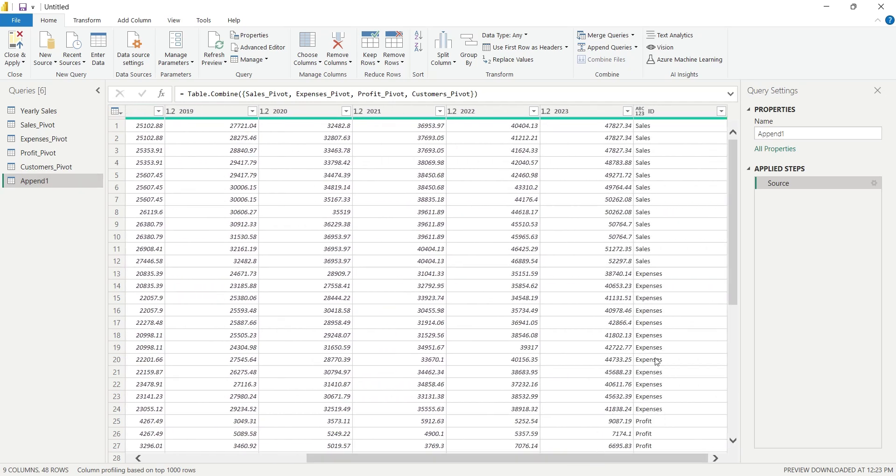
pyautogui.moveTo(733, 265); pyautogui.dragTo(729, 213)
pyautogui.moveTo(671, 460); pyautogui.dragTo(509, 460)
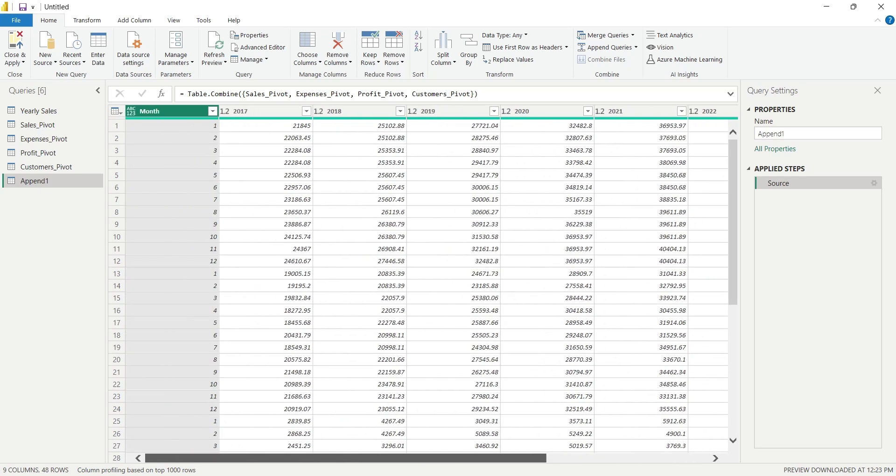
pyautogui.rightClick(40, 190)
pyautogui.click(78, 233)
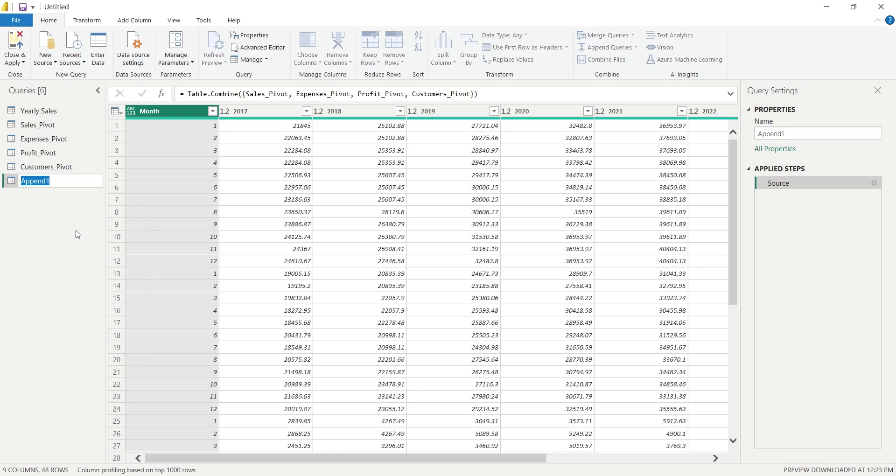
pyautogui.write('Pivot')
pyautogui.press('Return')
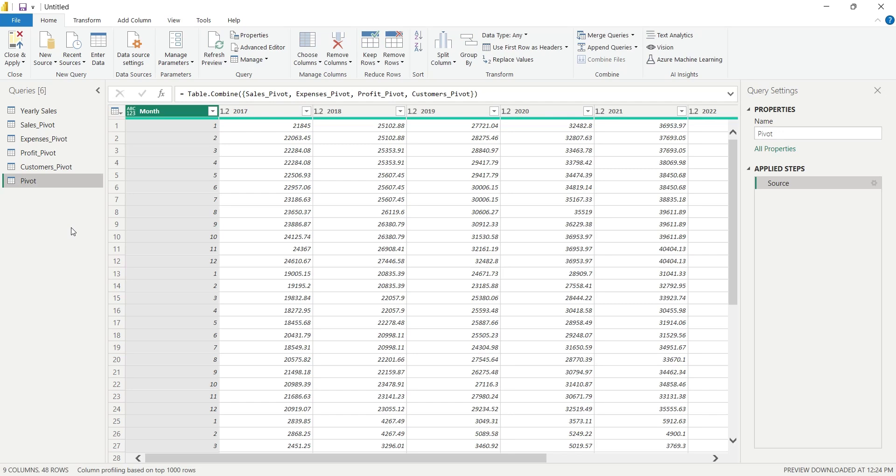
pyautogui.click(15, 37)
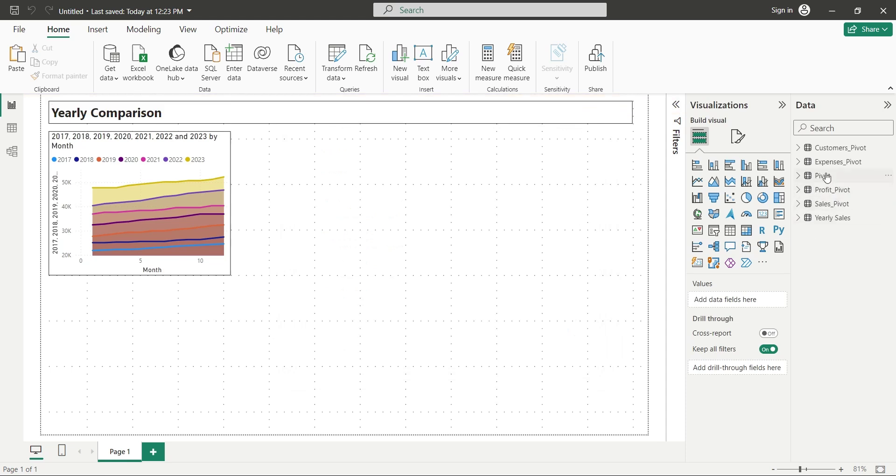
# Step: Expand the Pivot table in the Data pane to show its fields, then switch to Table view
pyautogui.click(823, 176)
pyautogui.click(802, 179)
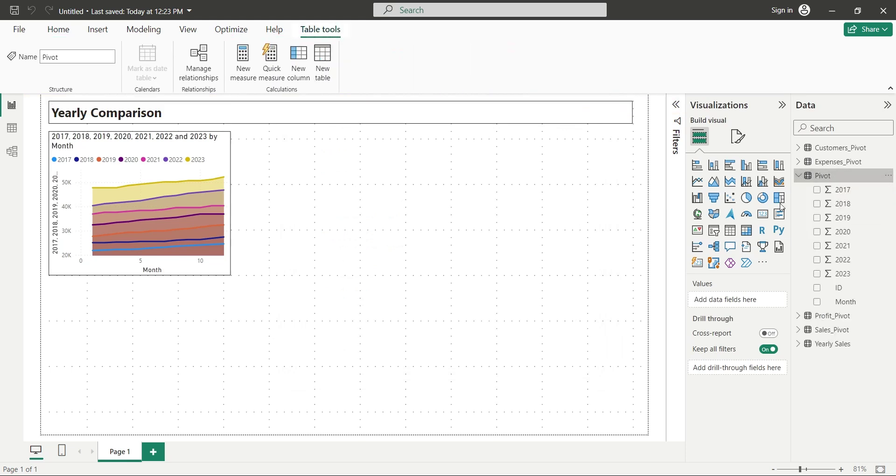
pyautogui.click(521, 262)
pyautogui.click(824, 176)
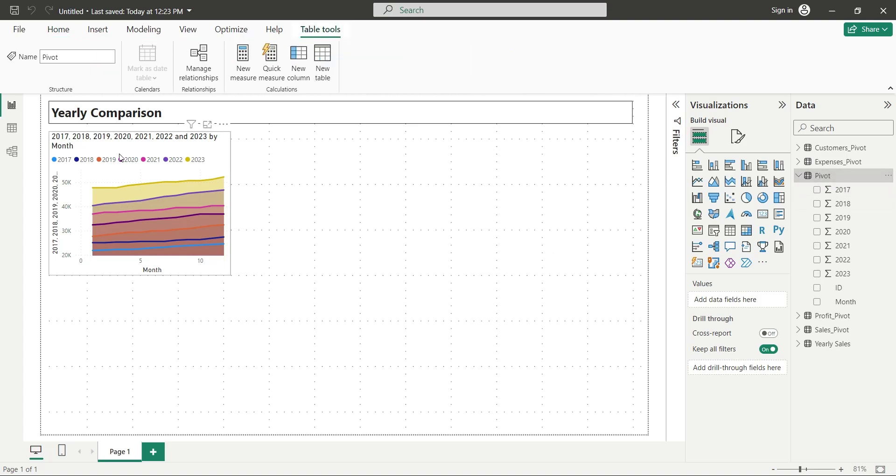
pyautogui.click(20, 133)
# Step: Set the Pivot table's Month column to Whole number
pyautogui.click(802, 181)
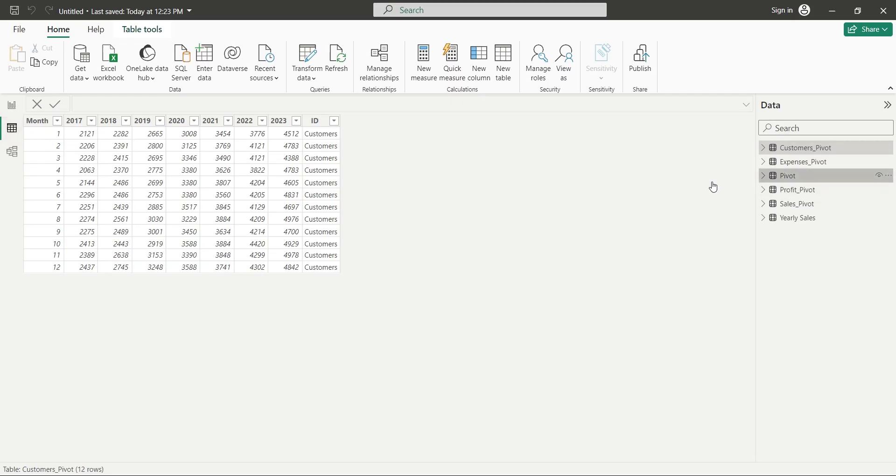
pyautogui.click(74, 120)
pyautogui.click(42, 122)
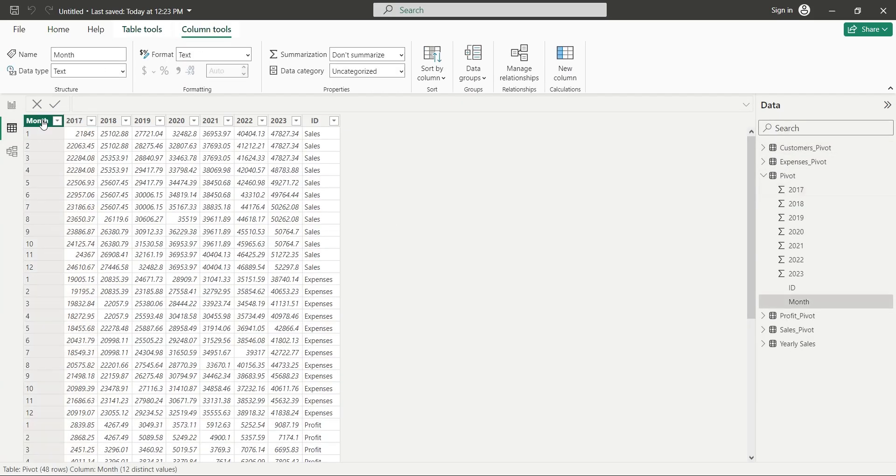
pyautogui.click(123, 71)
pyautogui.click(80, 112)
pyautogui.click(512, 290)
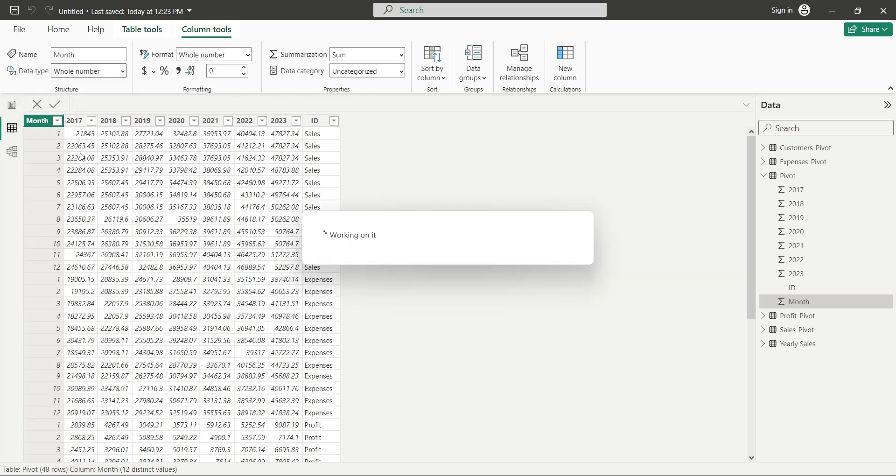
# Step: Apply thousands-separator Comma style to the 2017 through 2023 columns
pyautogui.click(75, 121)
pyautogui.click(179, 71)
pyautogui.click(109, 121)
pyautogui.click(178, 71)
pyautogui.click(143, 120)
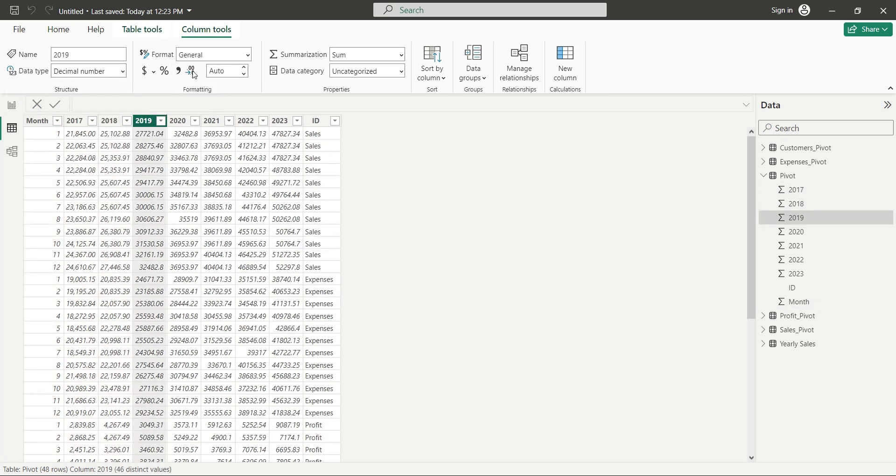
pyautogui.click(178, 71)
pyautogui.click(177, 121)
pyautogui.click(179, 71)
pyautogui.click(211, 120)
pyautogui.click(178, 70)
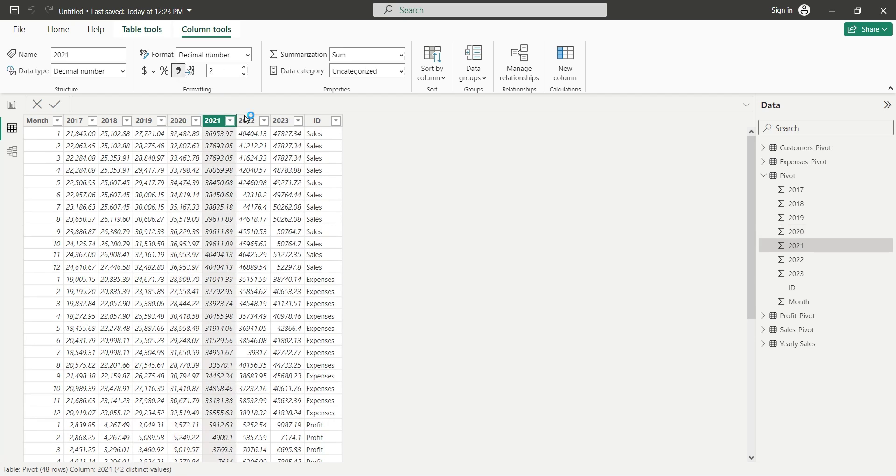
pyautogui.click(248, 121)
pyautogui.click(178, 71)
pyautogui.click(282, 120)
pyautogui.click(178, 70)
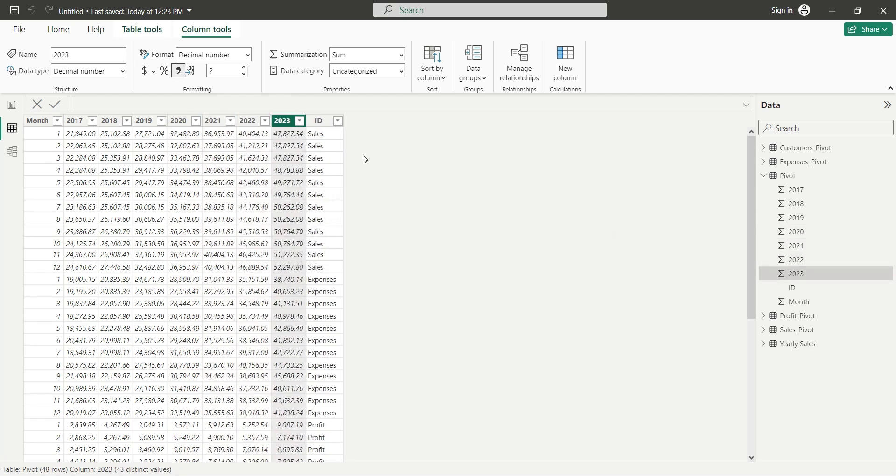
pyautogui.scroll(-7, 365, 159)
# Step: Select the area chart on the report canvas and remove all its old fields
pyautogui.click(12, 104)
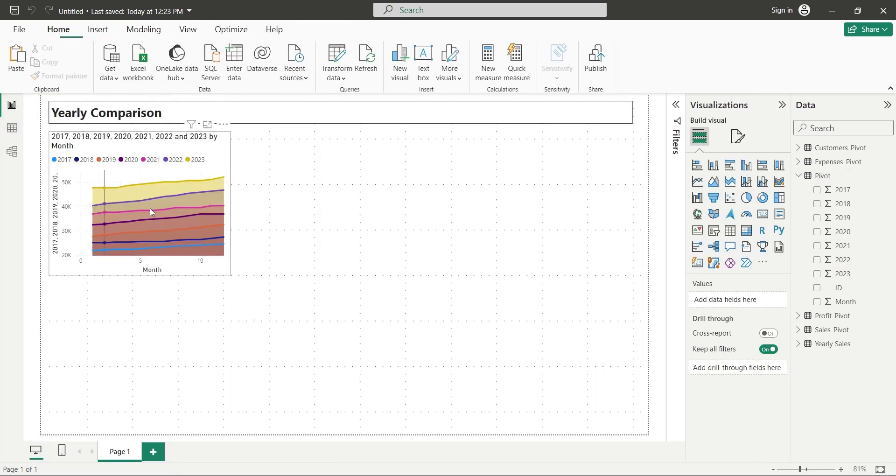
pyautogui.click(217, 208)
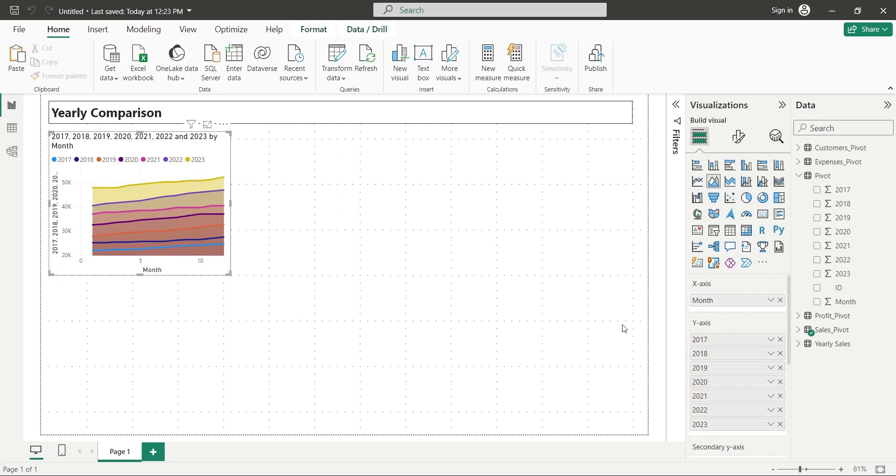
pyautogui.click(781, 339)
pyautogui.click(781, 339)
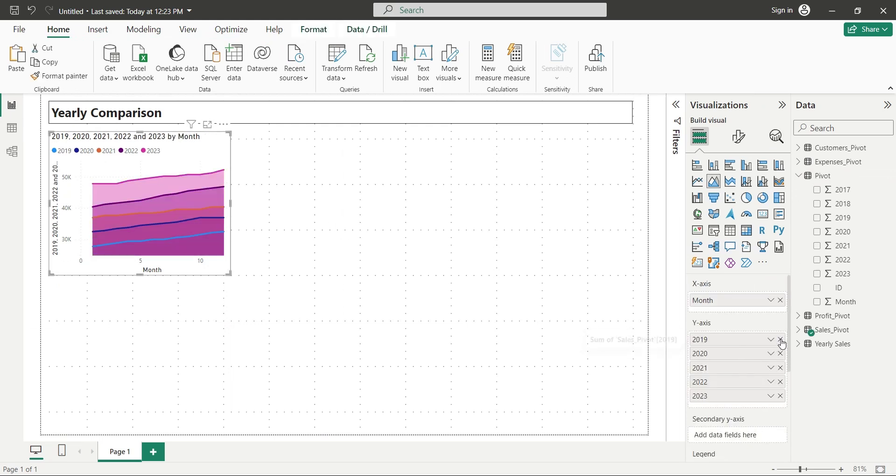
pyautogui.click(781, 339)
pyautogui.click(780, 300)
# Step: Add Pivot's 2017 through 2023 fields to the area chart's Y-axis
pyautogui.click(817, 189)
pyautogui.click(817, 204)
pyautogui.moveTo(840, 217); pyautogui.dragTo(743, 369)
pyautogui.moveTo(840, 232); pyautogui.dragTo(728, 394)
pyautogui.moveTo(840, 260); pyautogui.dragTo(716, 420)
# Step: Rename the Sum of year series to plain names 2022, 2021, 2020, 2019, 2018 and 2017
pyautogui.doubleClick(714, 406)
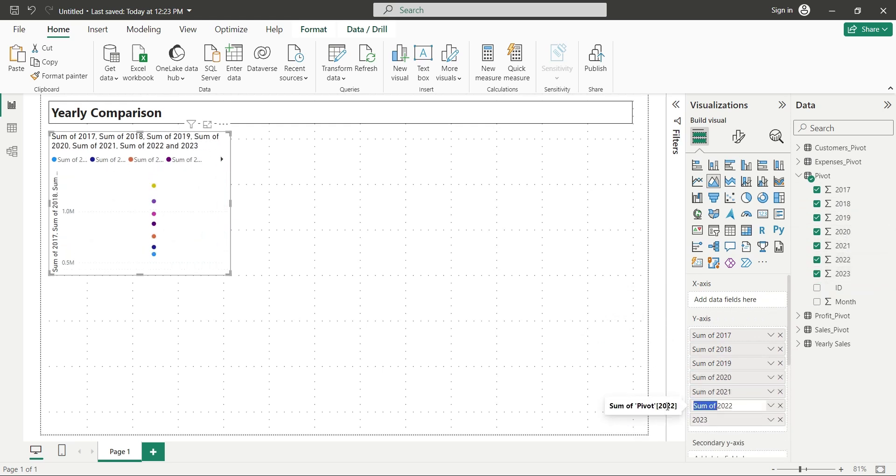
pyautogui.write('2022')
pyautogui.doubleClick(714, 392)
pyautogui.write('2021')
pyautogui.doubleClick(714, 378)
pyautogui.write('2020')
pyautogui.doubleClick(715, 363)
pyautogui.write('20192018')
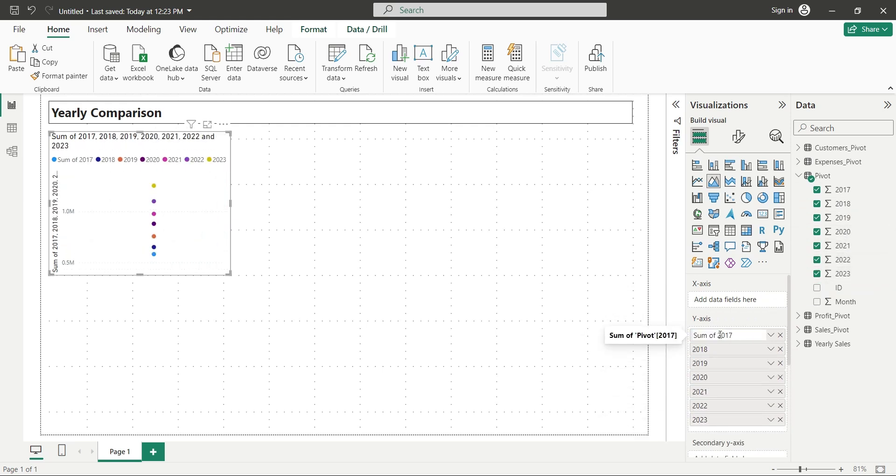
pyautogui.doubleClick(714, 335)
pyautogui.write('2017')
pyautogui.press('Return')
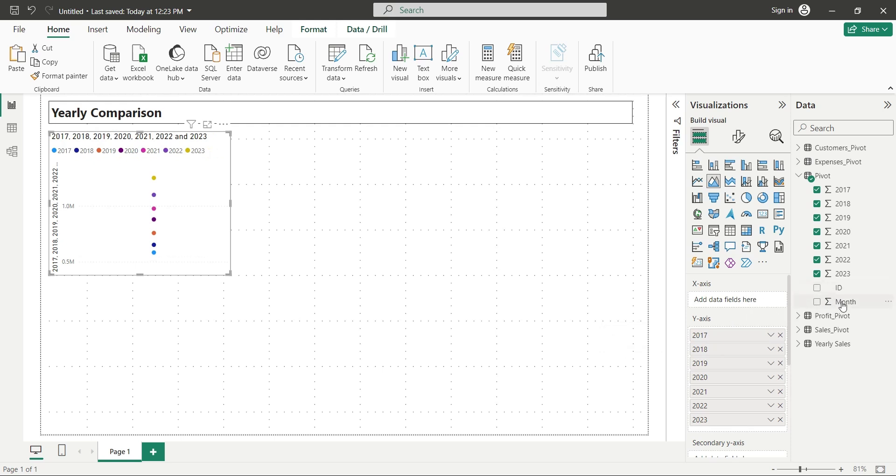
# Step: Put Month on the area chart's X-axis and widen the chart to the right
pyautogui.moveTo(843, 307); pyautogui.dragTo(747, 300)
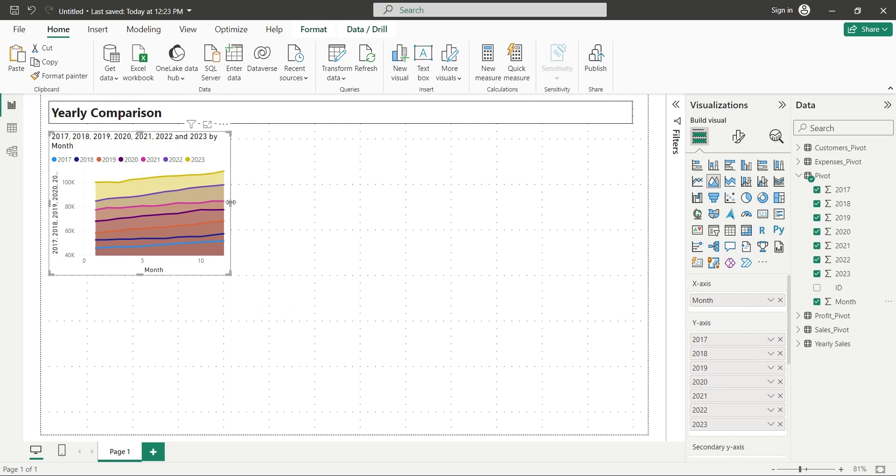
pyautogui.moveTo(232, 203); pyautogui.dragTo(341, 221)
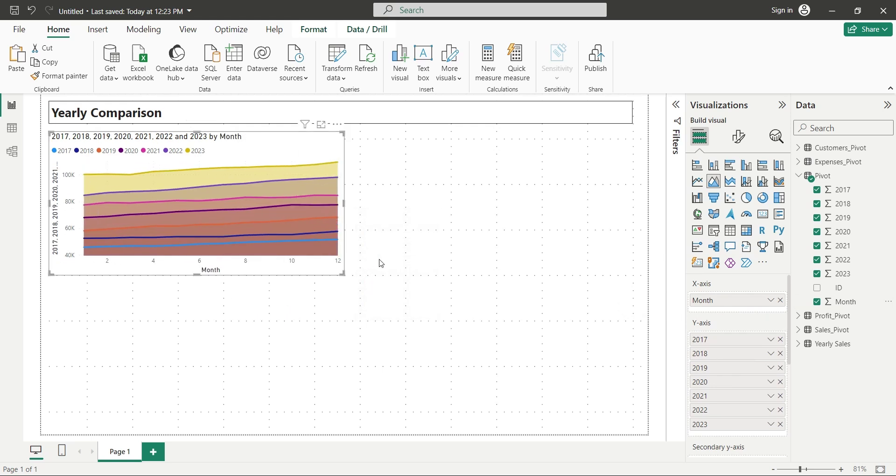
pyautogui.click(388, 262)
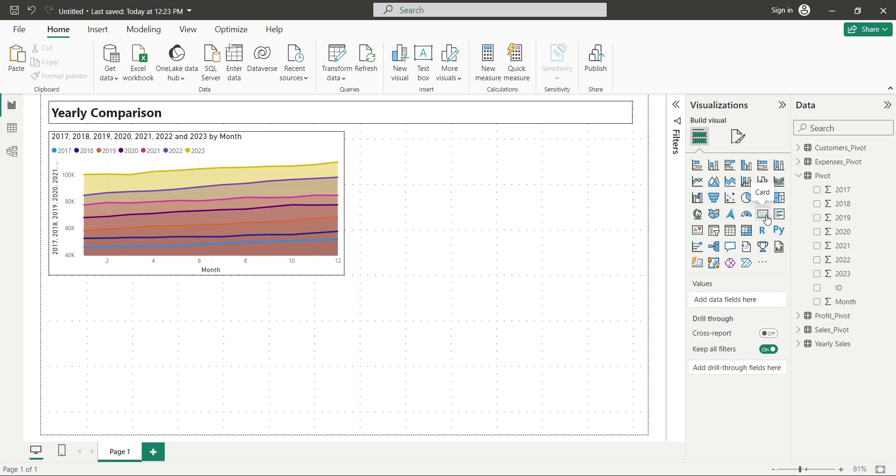
# Step: Add a slicer filtering by ID and test it by showing only Profit, then only Sales
pyautogui.click(714, 230)
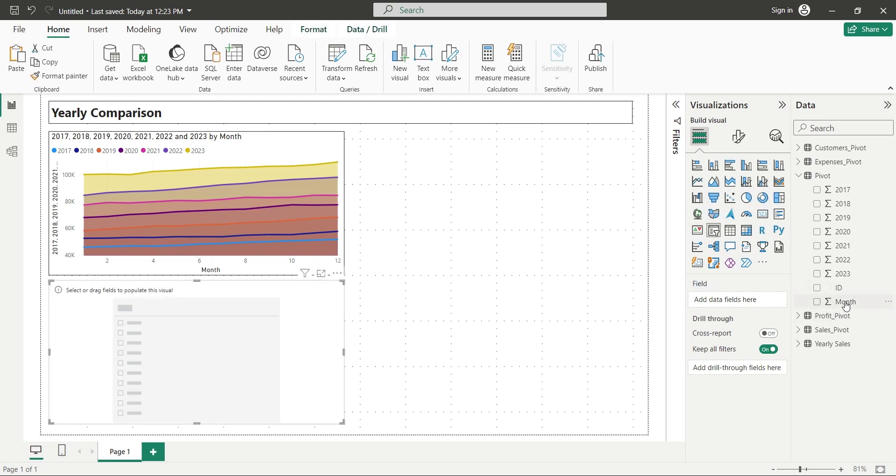
pyautogui.moveTo(838, 287); pyautogui.dragTo(737, 304)
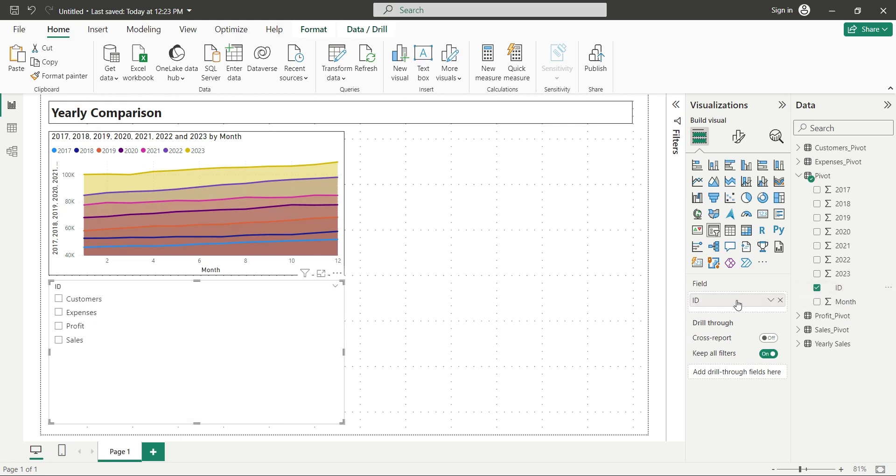
pyautogui.click(75, 327)
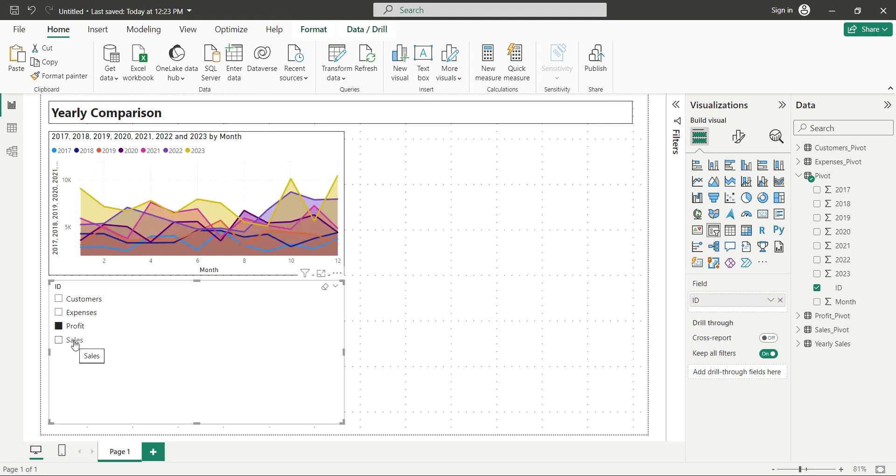
pyautogui.click(75, 345)
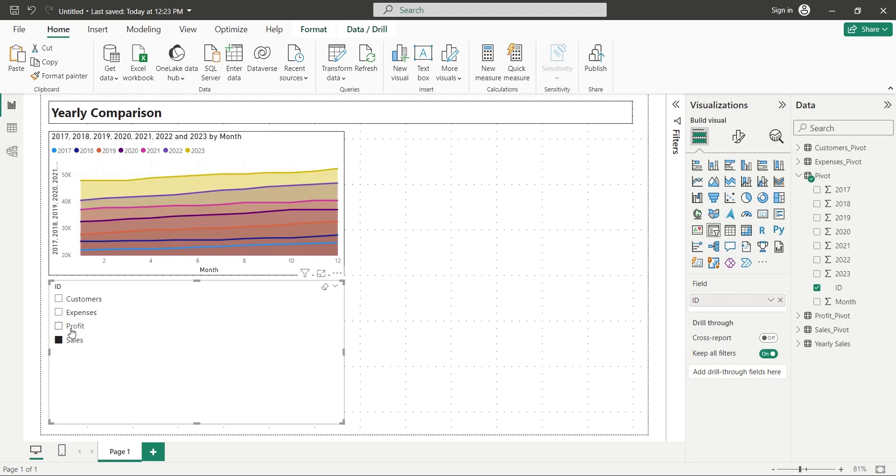
pyautogui.click(409, 331)
# Step: Move the ID slicer to the page's top right and widen the area chart up to it
pyautogui.moveTo(326, 298); pyautogui.dragTo(560, 213)
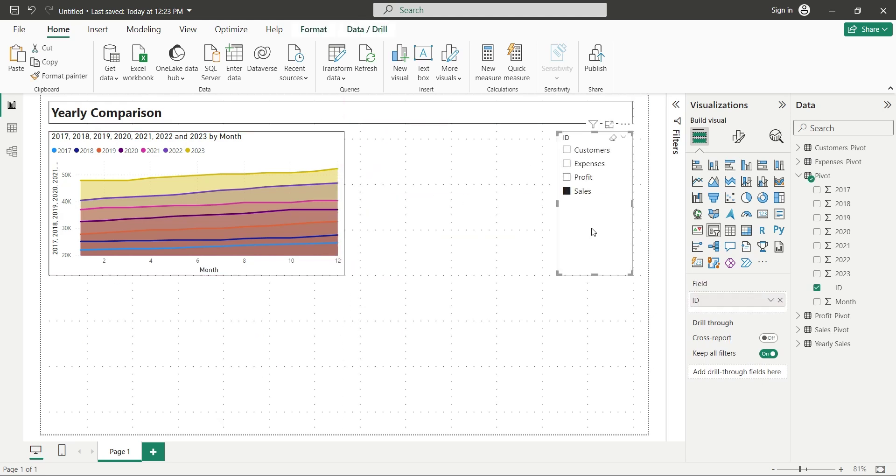
pyautogui.click(739, 136)
pyautogui.click(737, 189)
pyautogui.click(721, 264)
pyautogui.click(347, 202)
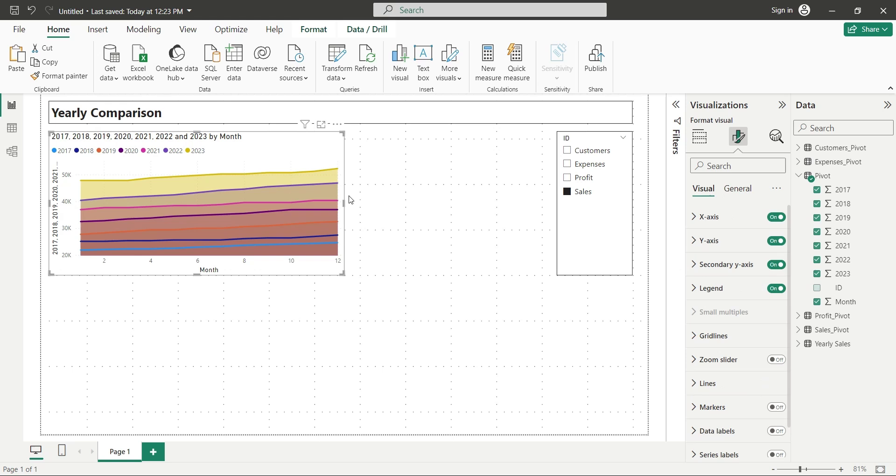
pyautogui.moveTo(349, 201); pyautogui.dragTo(550, 210)
pyautogui.click(542, 316)
# Step: Duplicate the ID slicer below the original and switch the copy's field from ID to Year
pyautogui.click(600, 266)
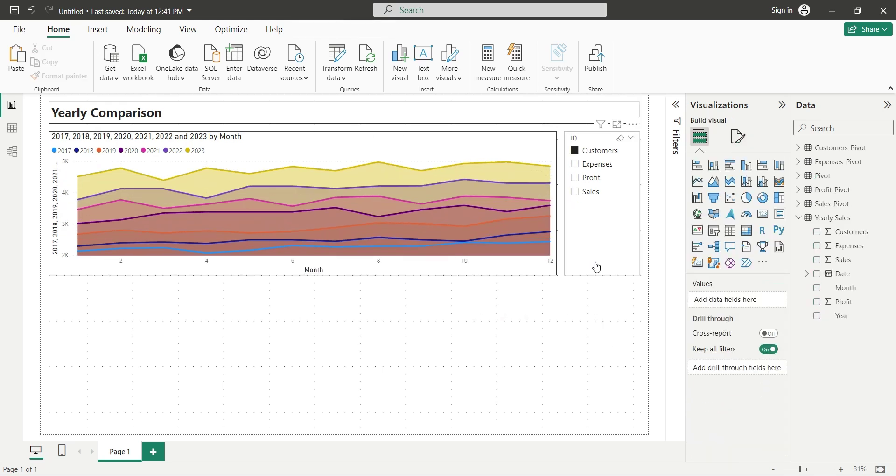
pyautogui.hotkey('ctrl', 'c')
pyautogui.hotkey('ctrl', 'v')
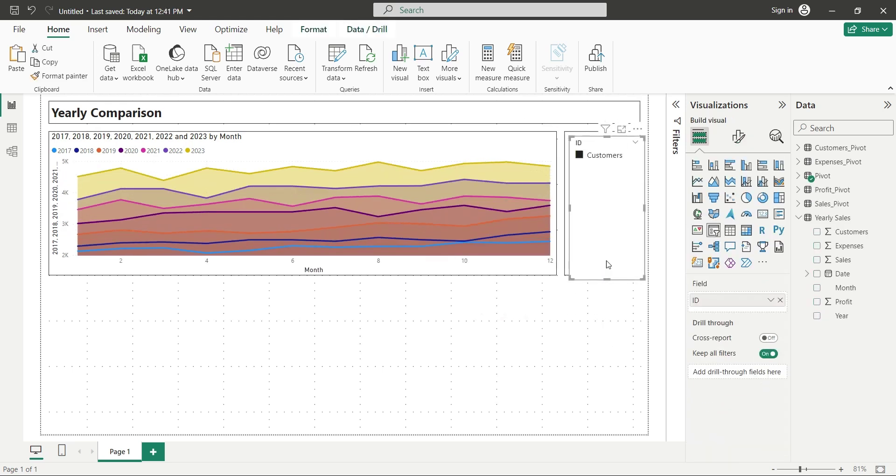
pyautogui.moveTo(609, 257); pyautogui.dragTo(601, 387)
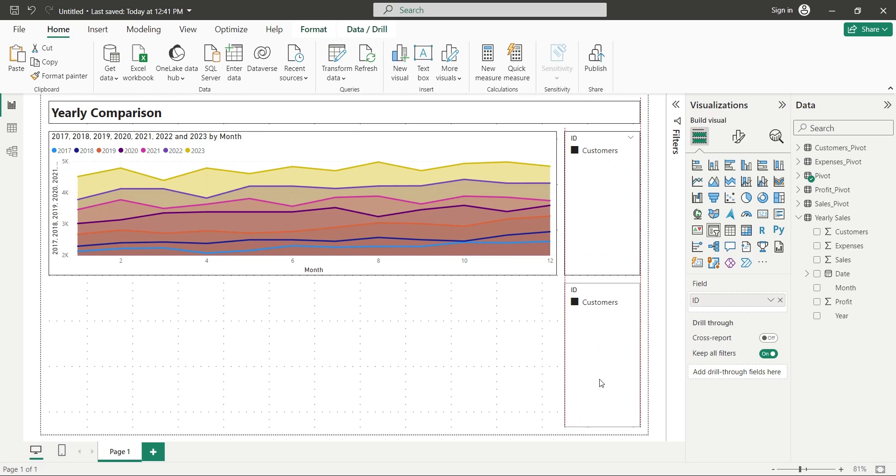
pyautogui.click(780, 300)
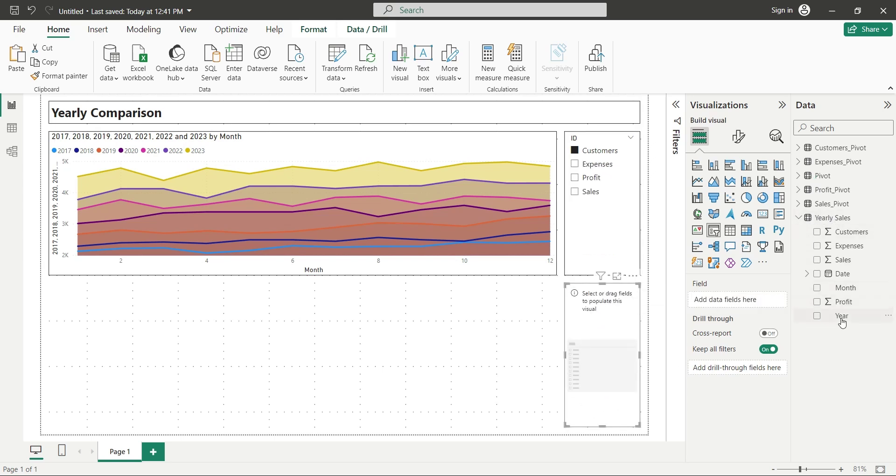
pyautogui.moveTo(842, 316); pyautogui.dragTo(740, 301)
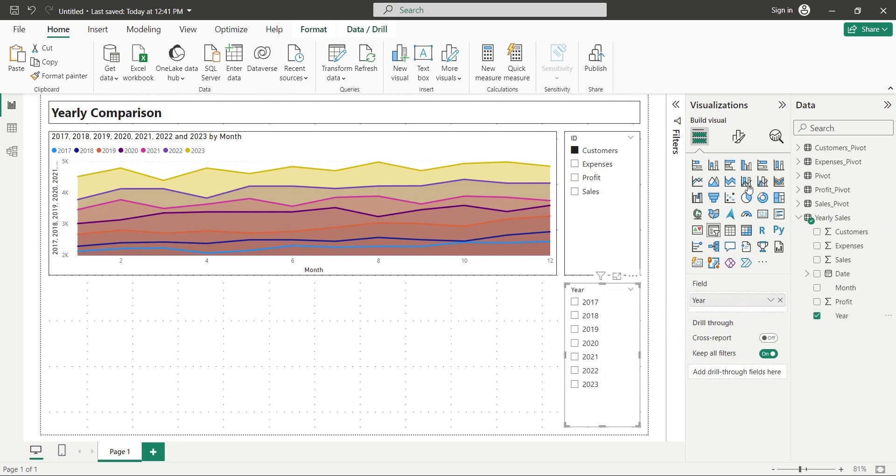
# Step: Insert a line and stacked column chart with Profit on the line axis, renamed Profit
pyautogui.click(489, 318)
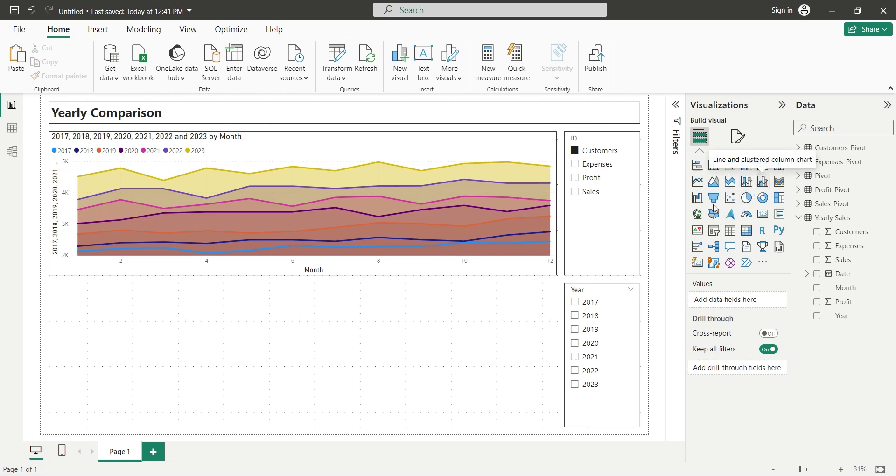
pyautogui.click(763, 181)
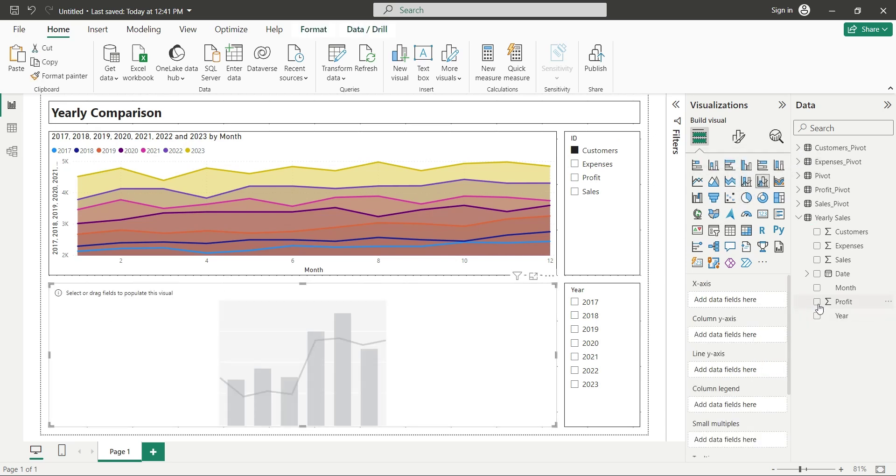
pyautogui.moveTo(843, 305); pyautogui.dragTo(749, 372)
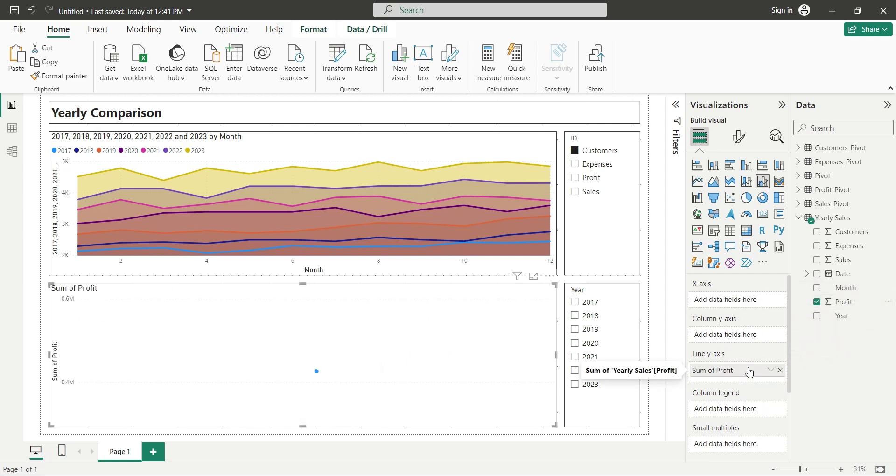
pyautogui.doubleClick(735, 371)
pyautogui.moveTo(694, 371); pyautogui.dragTo(719, 371)
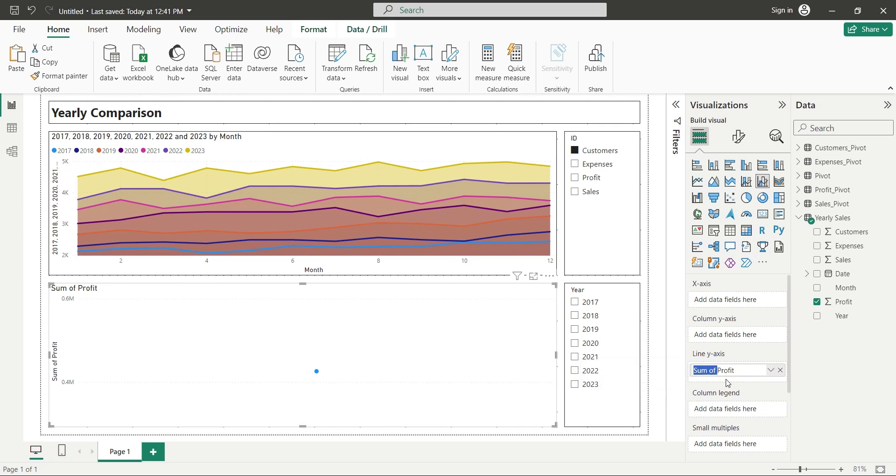
pyautogui.press('BackSpace')
pyautogui.press('Return')
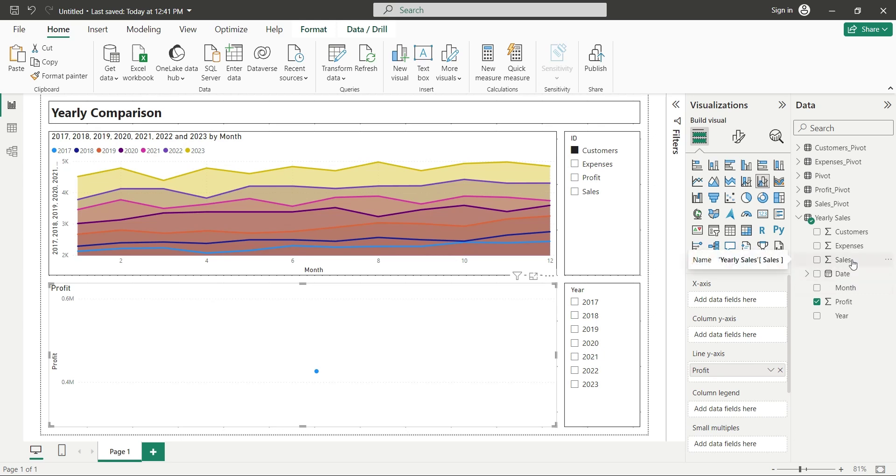
# Step: Add Sales as the chart's columns and remove its 'Sum of' prefix
pyautogui.moveTo(853, 265); pyautogui.dragTo(744, 336)
pyautogui.doubleClick(743, 336)
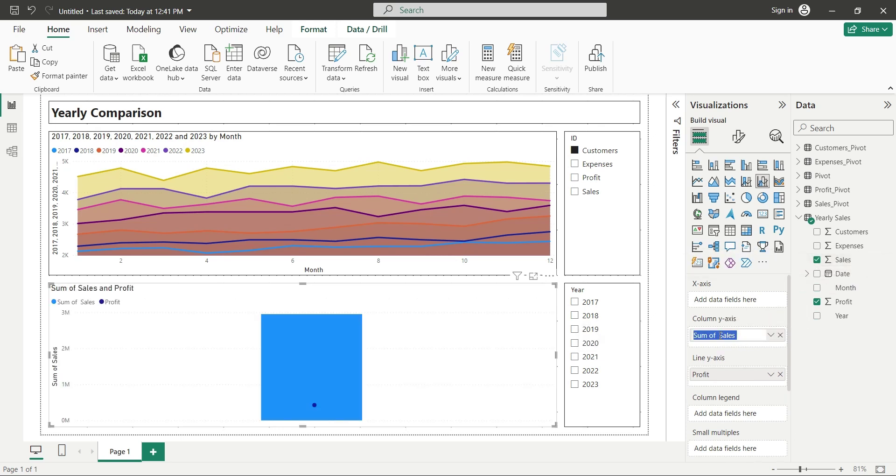
pyautogui.hotkey('ctrl', 'shift', 'Left')
pyautogui.press('BackSpace')
pyautogui.press('Return')
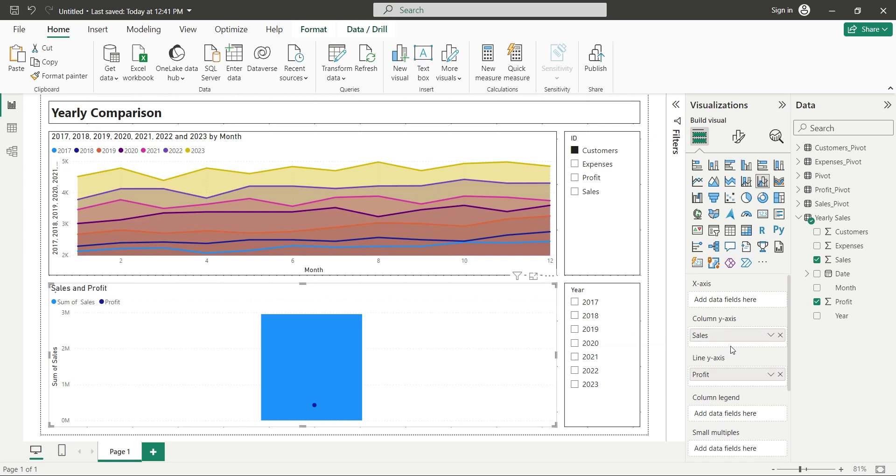
# Step: Put Date on the X-axis without Month and Day, and narrow the chart to half width
pyautogui.moveTo(840, 276); pyautogui.dragTo(738, 301)
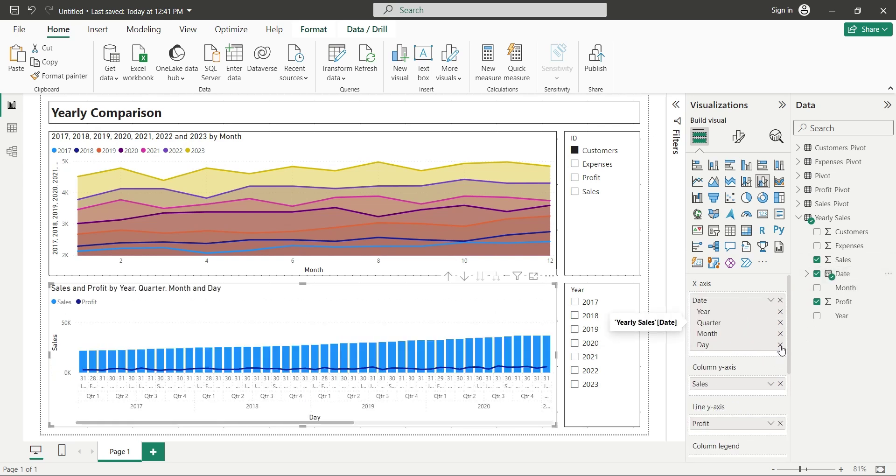
pyautogui.click(780, 345)
pyautogui.click(781, 334)
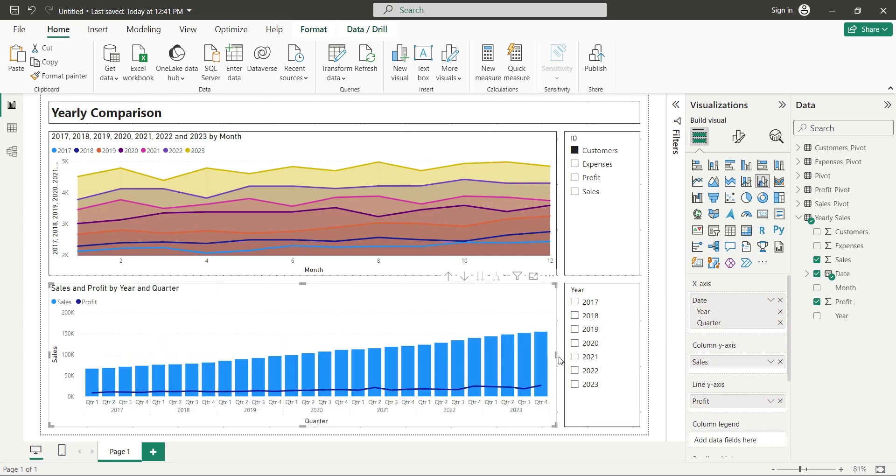
pyautogui.moveTo(559, 360); pyautogui.dragTo(346, 365)
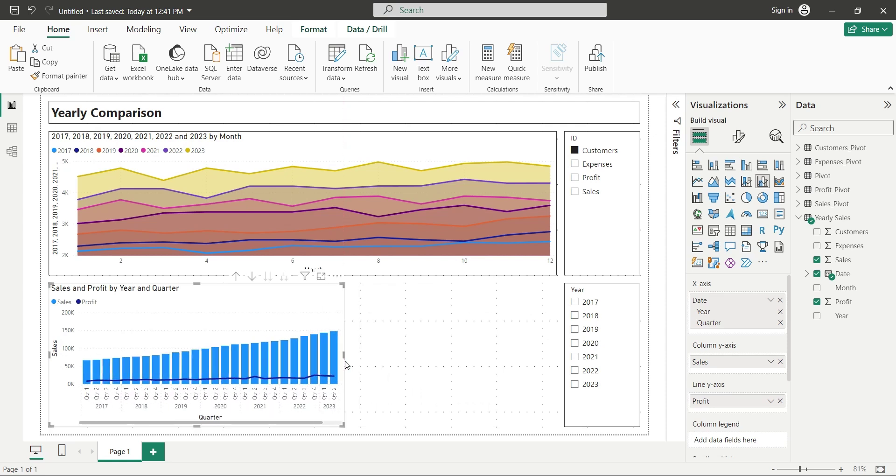
# Step: Turn on the visual border for the Sales and Profit chart
pyautogui.click(733, 136)
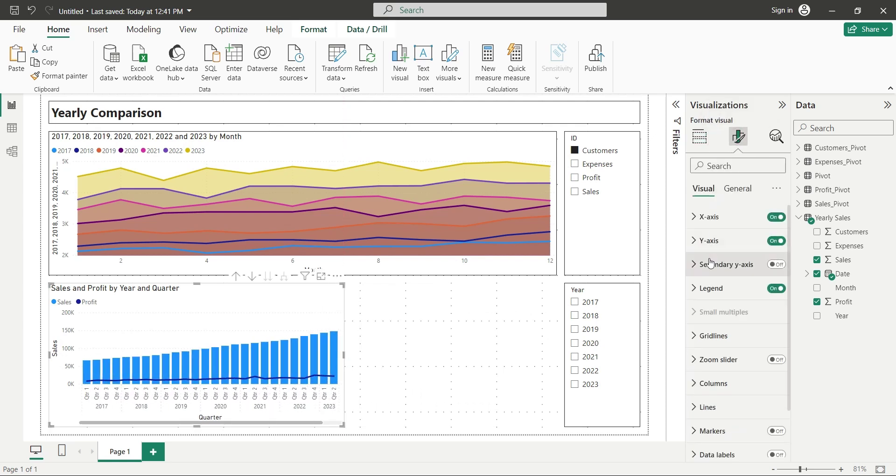
pyautogui.click(737, 189)
pyautogui.click(712, 265)
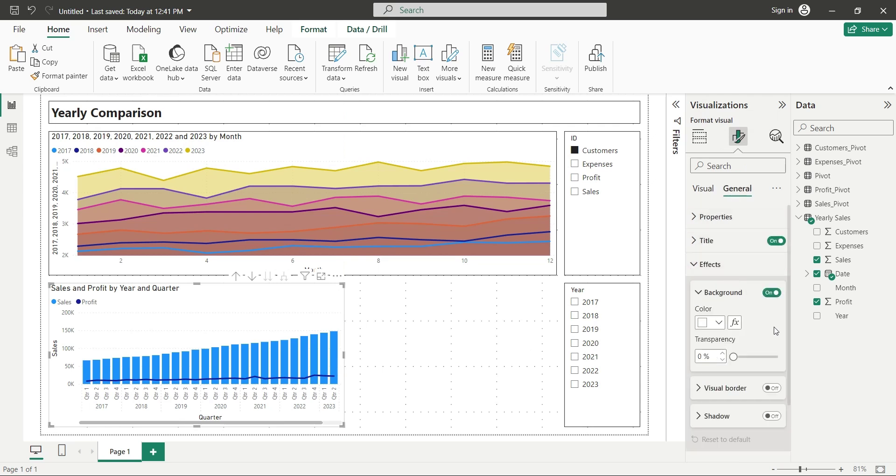
pyautogui.click(772, 388)
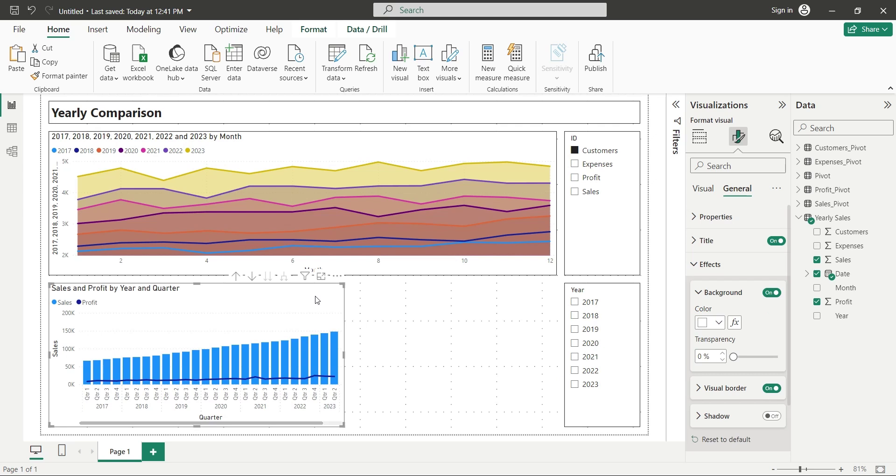
# Step: Duplicate the Sales and Profit chart and resize both so they sit side by side
pyautogui.hotkey('ctrl', 'c')
pyautogui.hotkey('ctrl', 'v')
pyautogui.moveTo(317, 301); pyautogui.dragTo(471, 308)
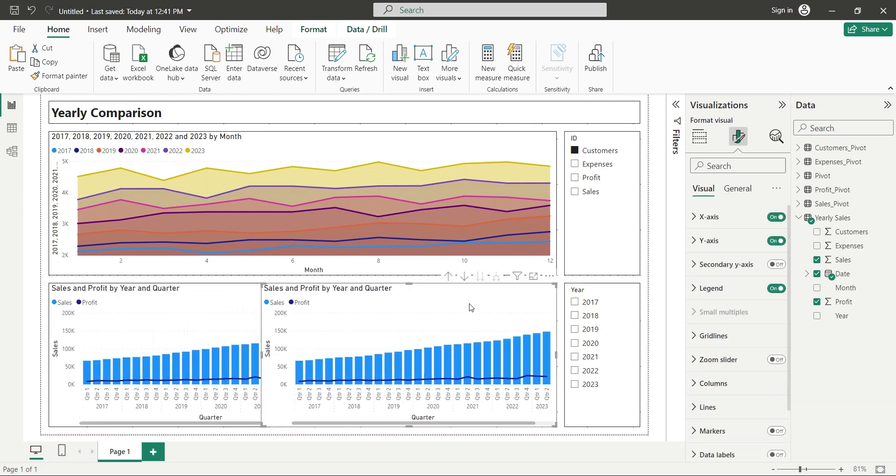
pyautogui.moveTo(265, 356); pyautogui.dragTo(300, 356)
pyautogui.click(282, 326)
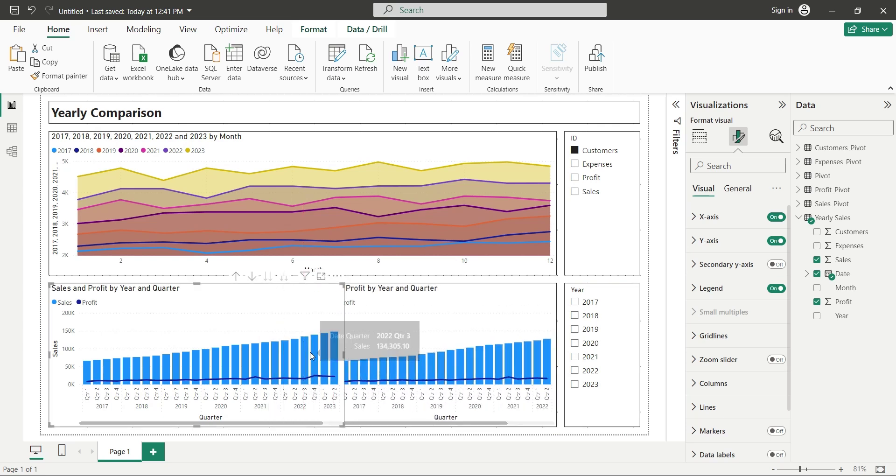
pyautogui.moveTo(344, 356); pyautogui.dragTo(299, 359)
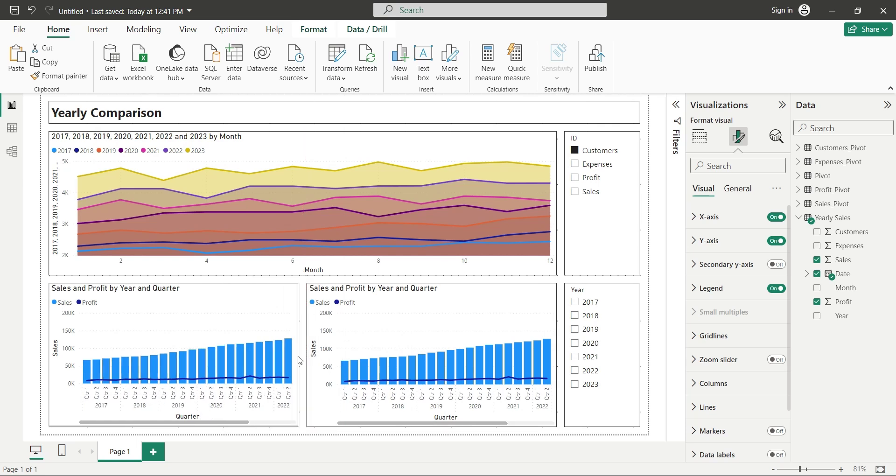
# Step: Replace Sales with Expenses in the duplicate chart's columns and rename it Expenses
pyautogui.click(415, 292)
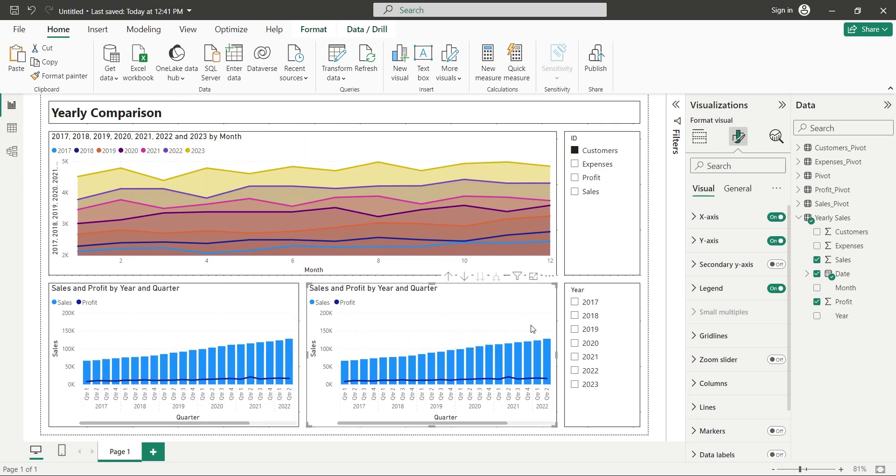
pyautogui.click(699, 137)
pyautogui.click(780, 361)
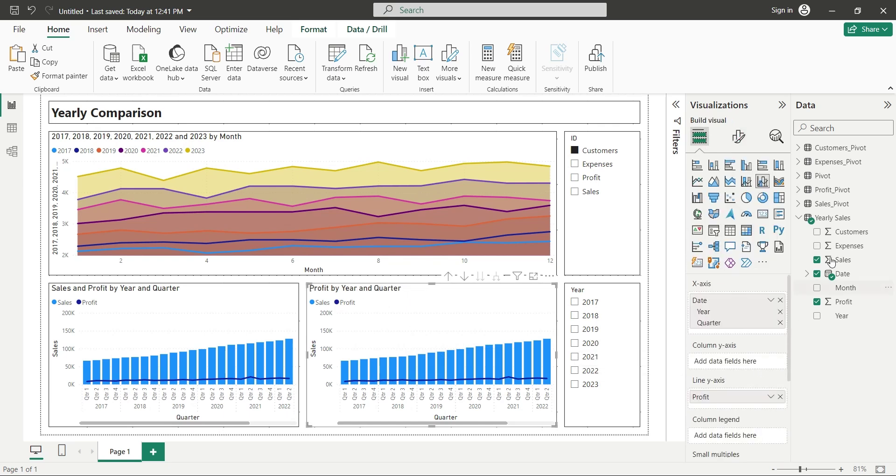
pyautogui.moveTo(845, 246); pyautogui.dragTo(745, 366)
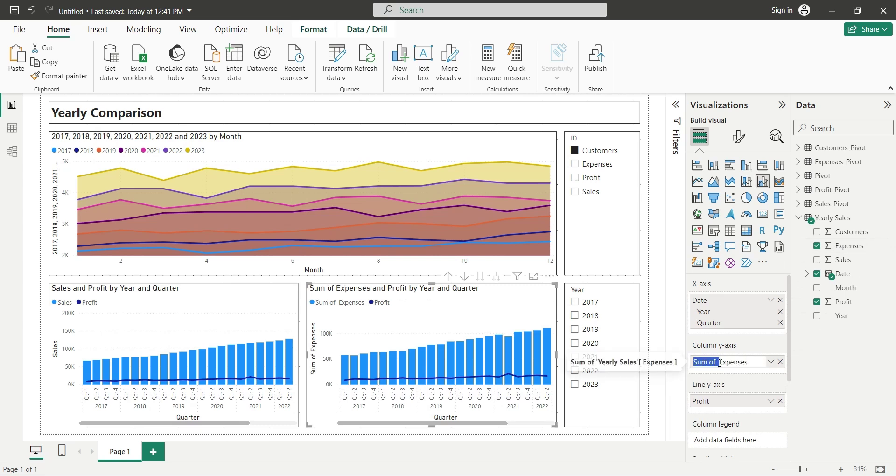
pyautogui.press('BackSpace')
pyautogui.press('Return')
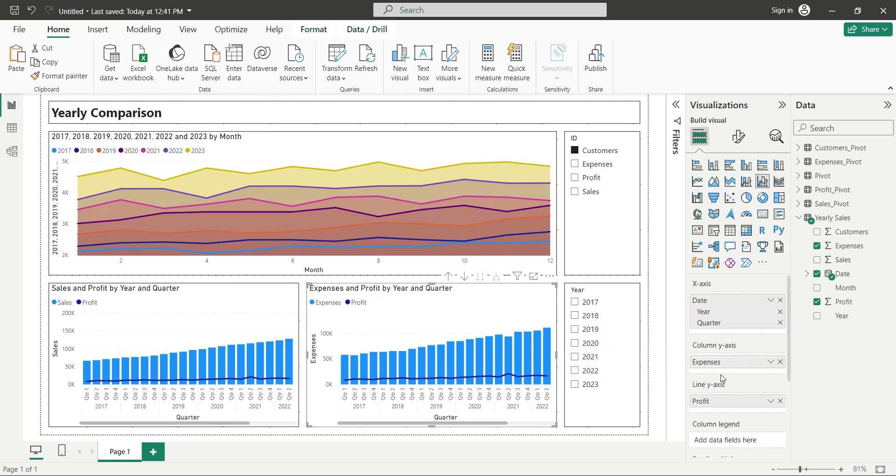